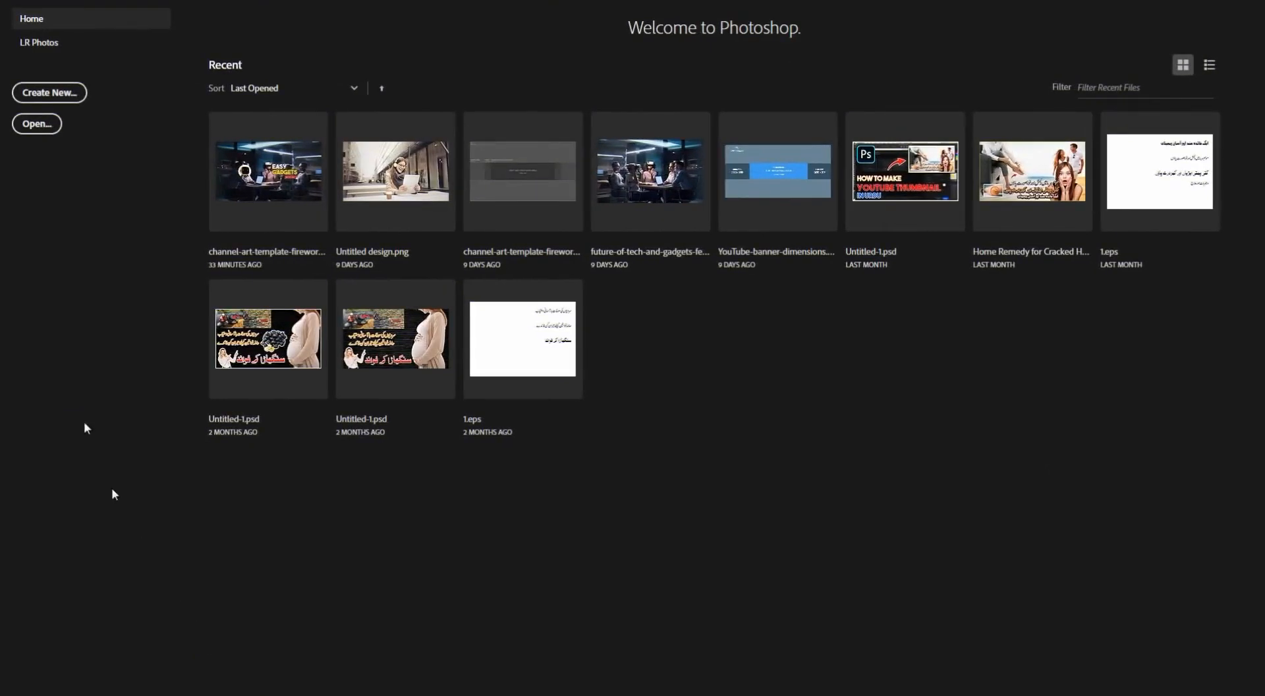
Step: Create a new landscape document of 1280 x 720 pixels at 72 pixels/inch, RGB Color, with a white background
left_click(68, 94)
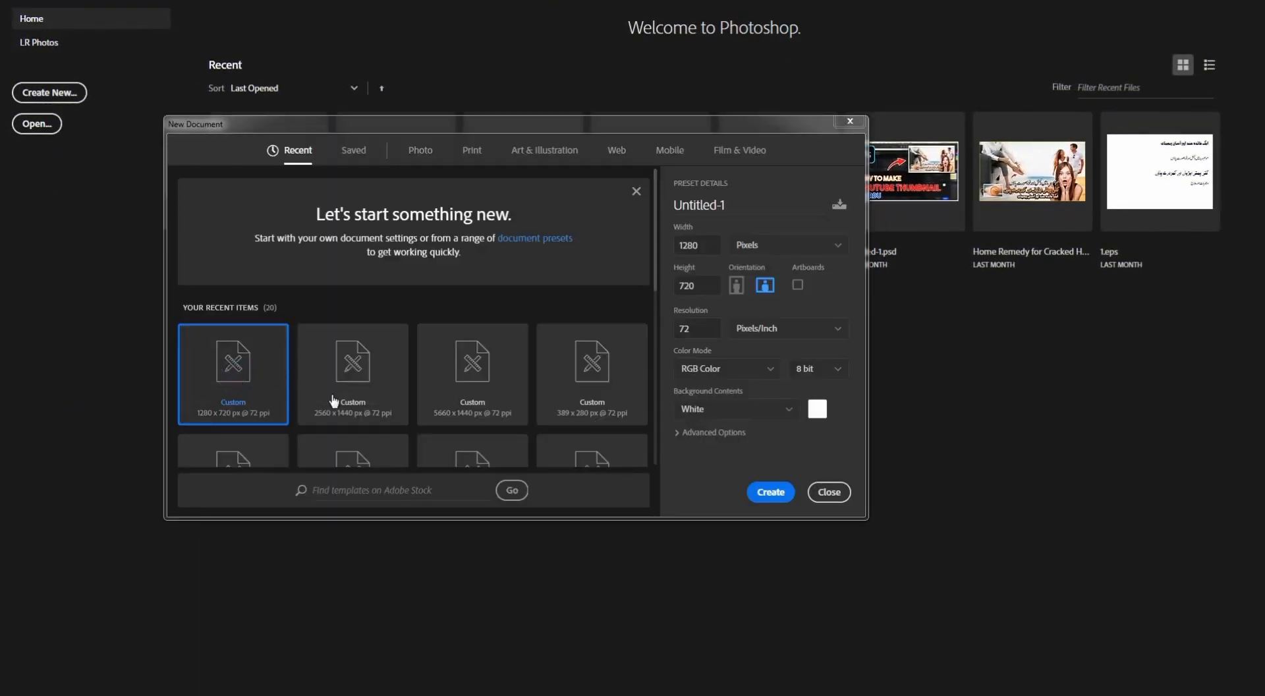
left_click(771, 492)
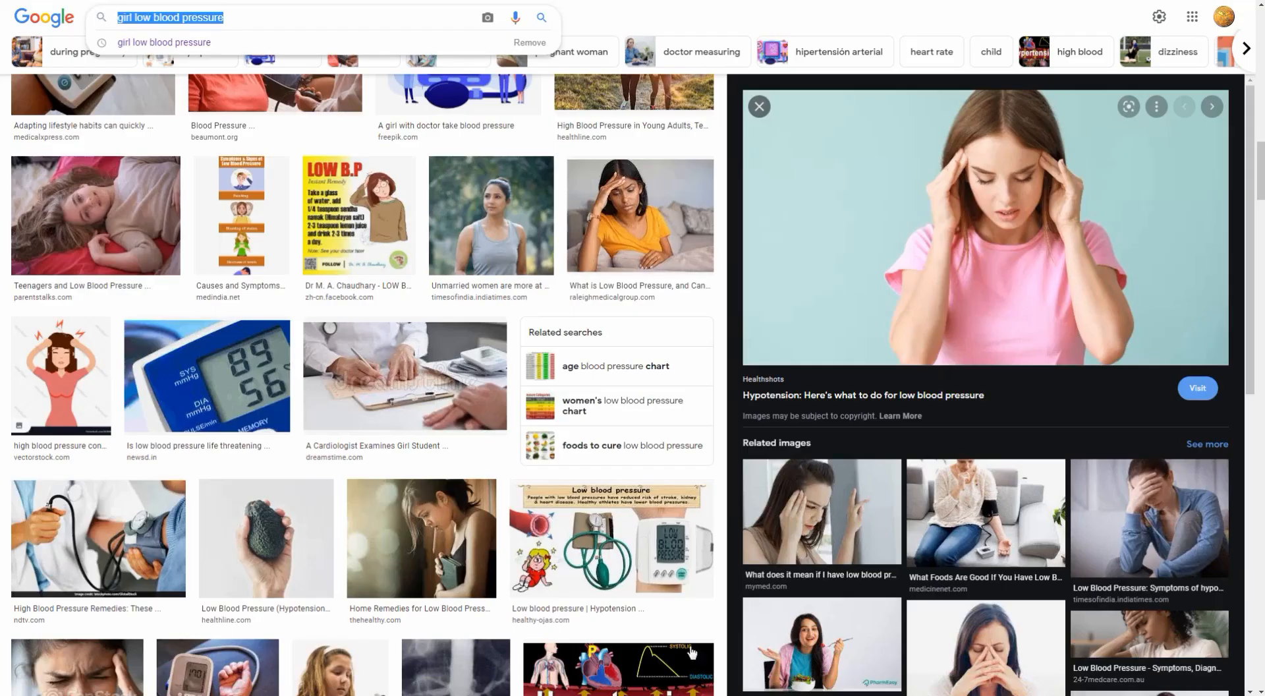
Step: Take the photo of the woman in the pink shirt from Google Images to remove.bg and download it without its background
right_click(920, 216)
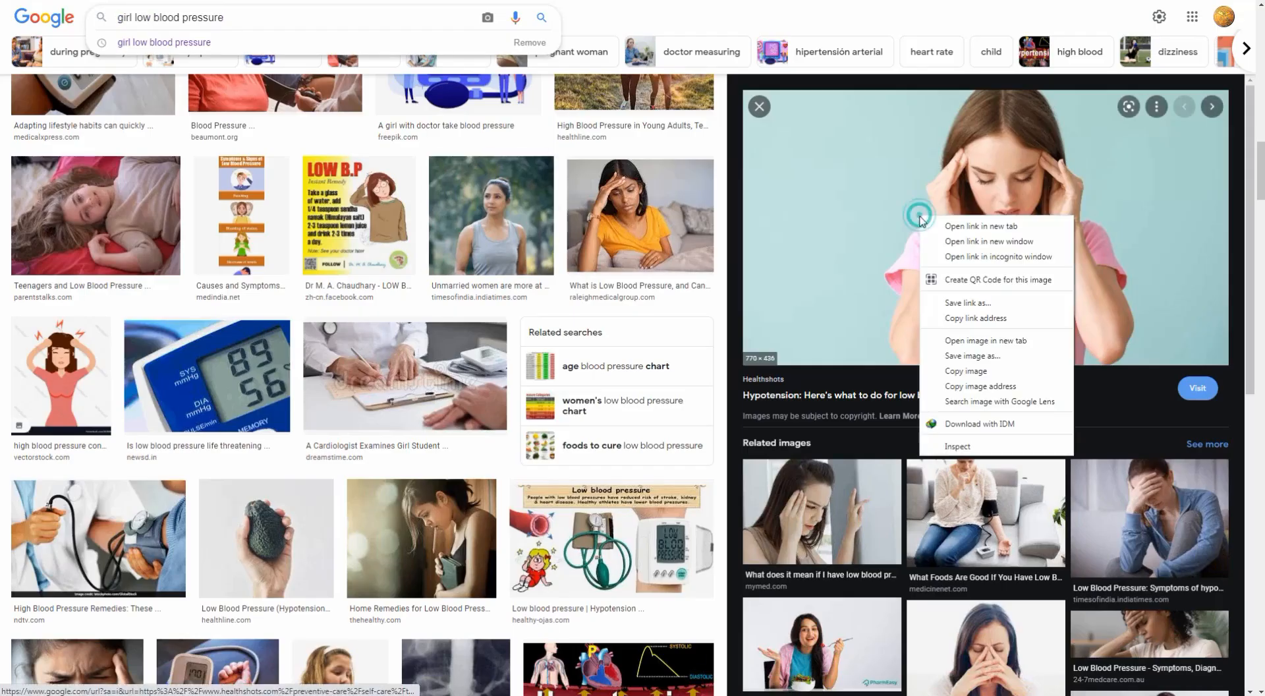
left_click(1025, 389)
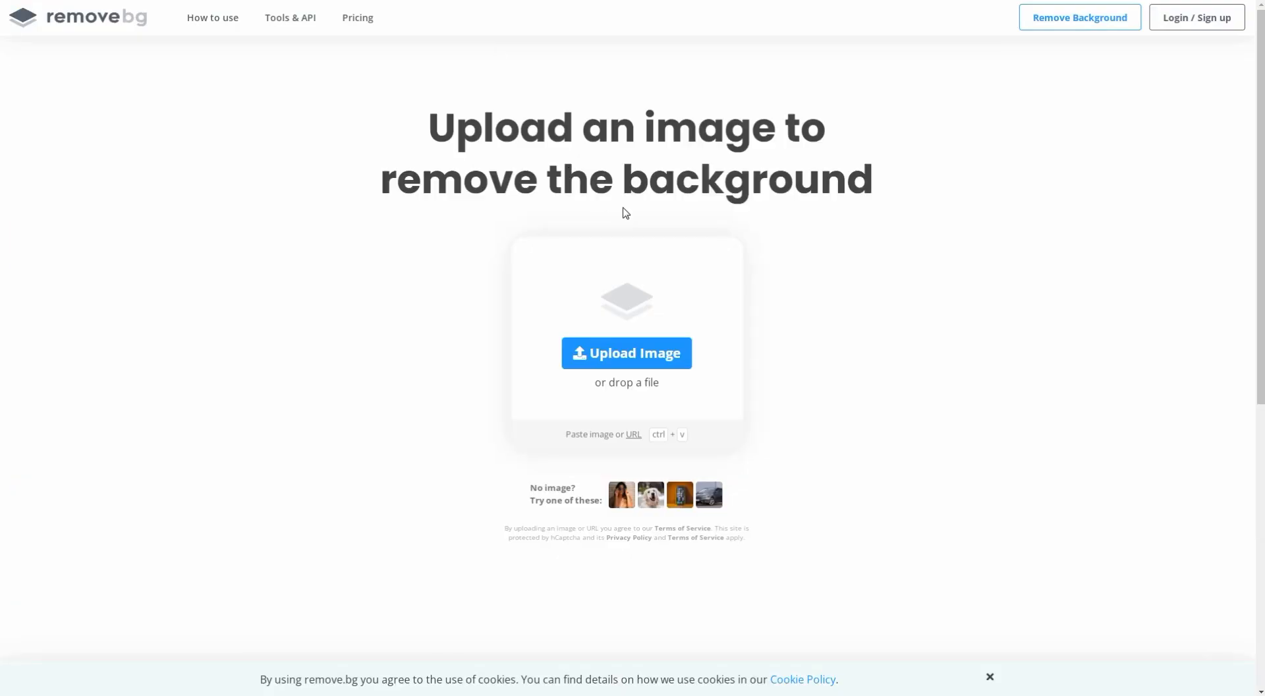
key("ctrl+v")
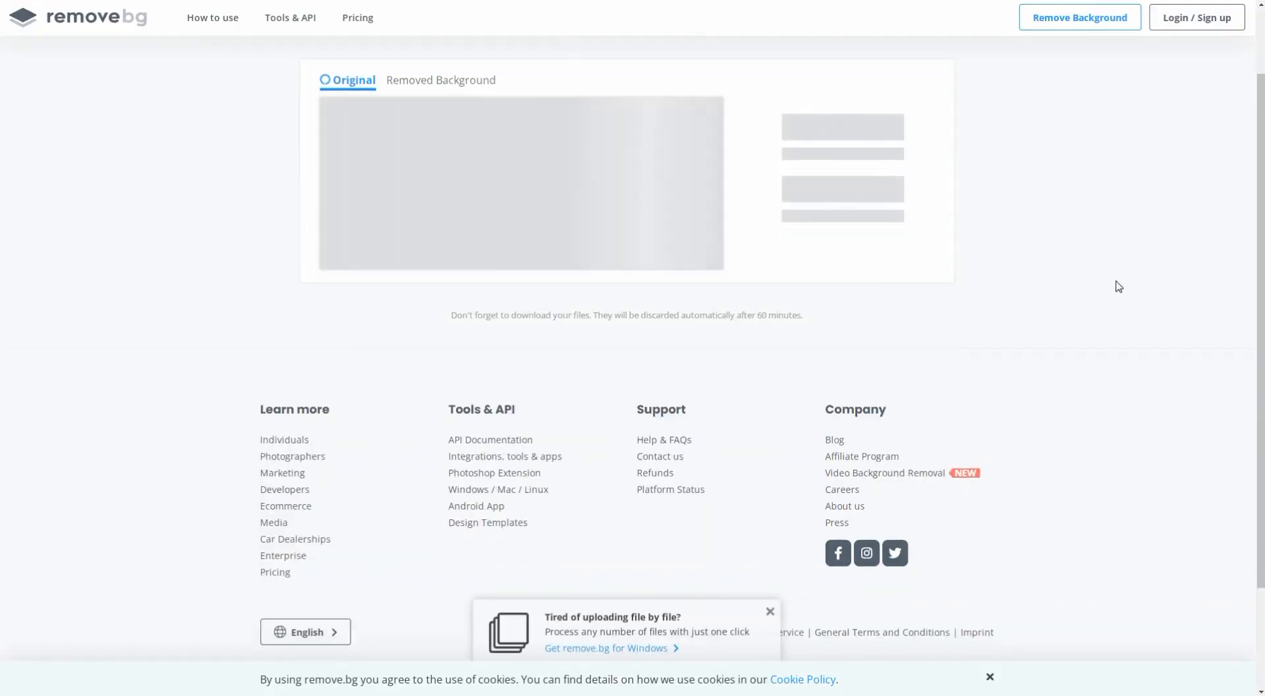
left_click(837, 152)
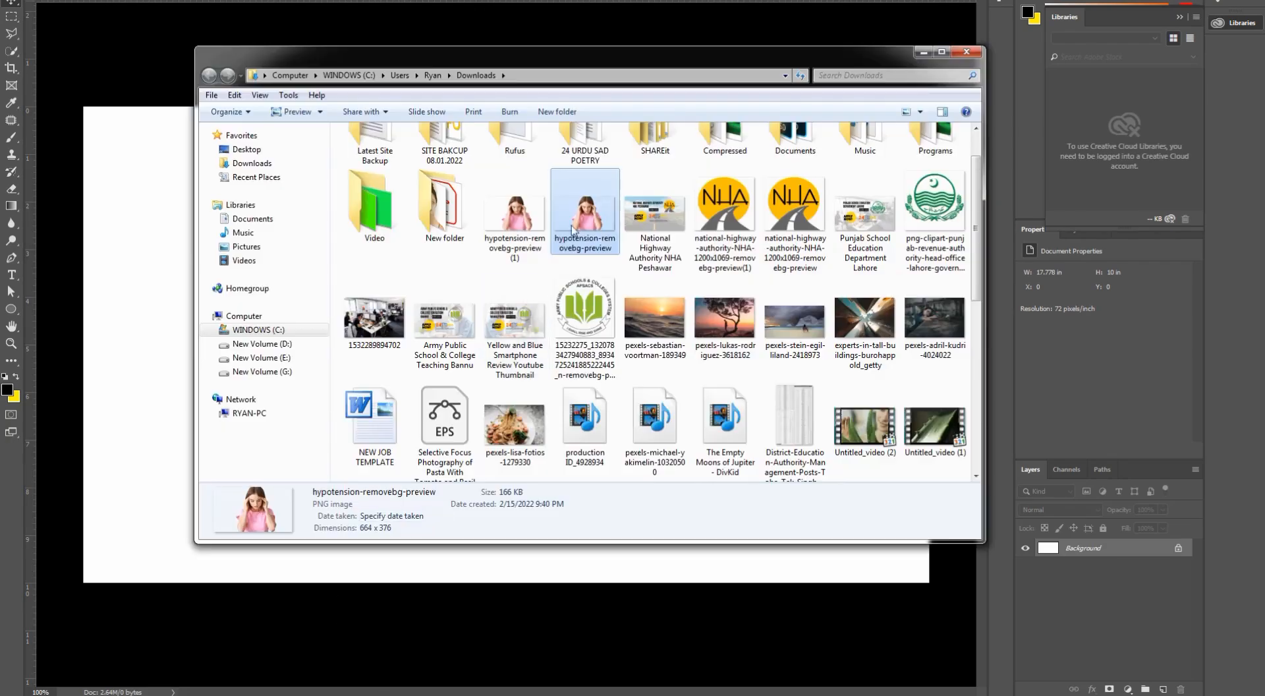
Step: Place the hypotension-removebg-preview cutout in the document, scale it to the full canvas height and position the woman on the canvas's left half
left_click_drag(572, 230, 266, 528)
left_click_drag(433, 333, 835, 106)
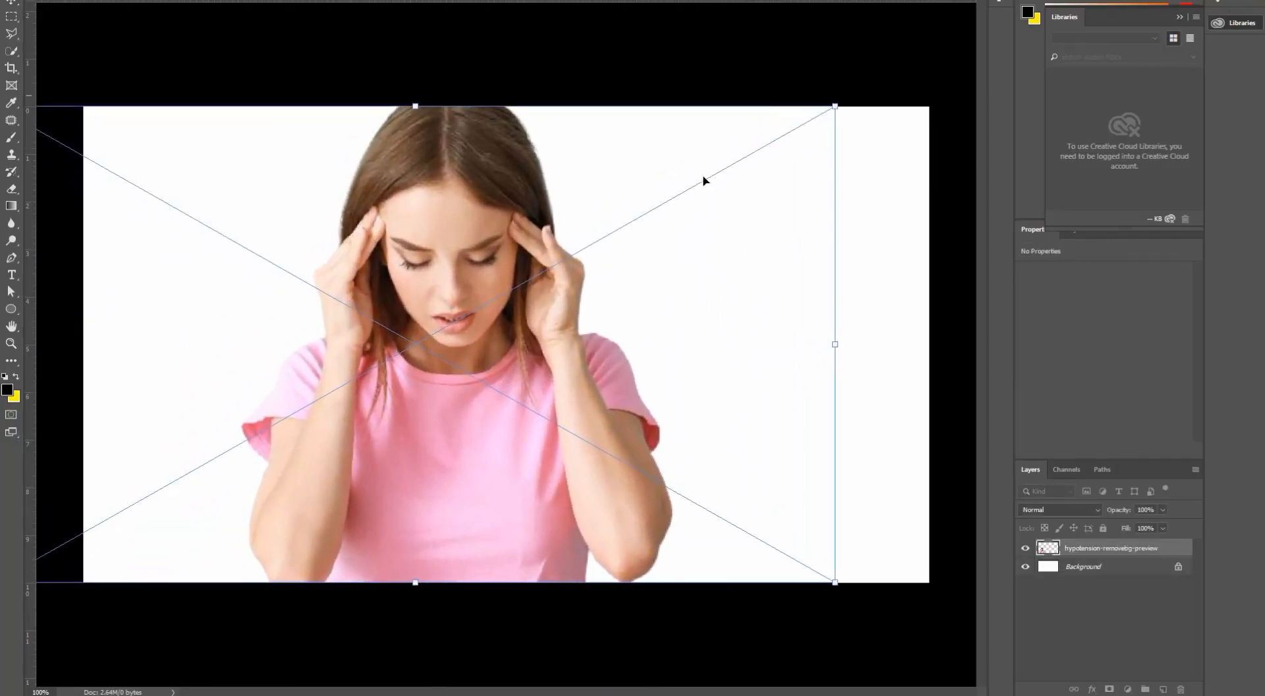
left_click_drag(603, 323, 461, 319)
key("Return")
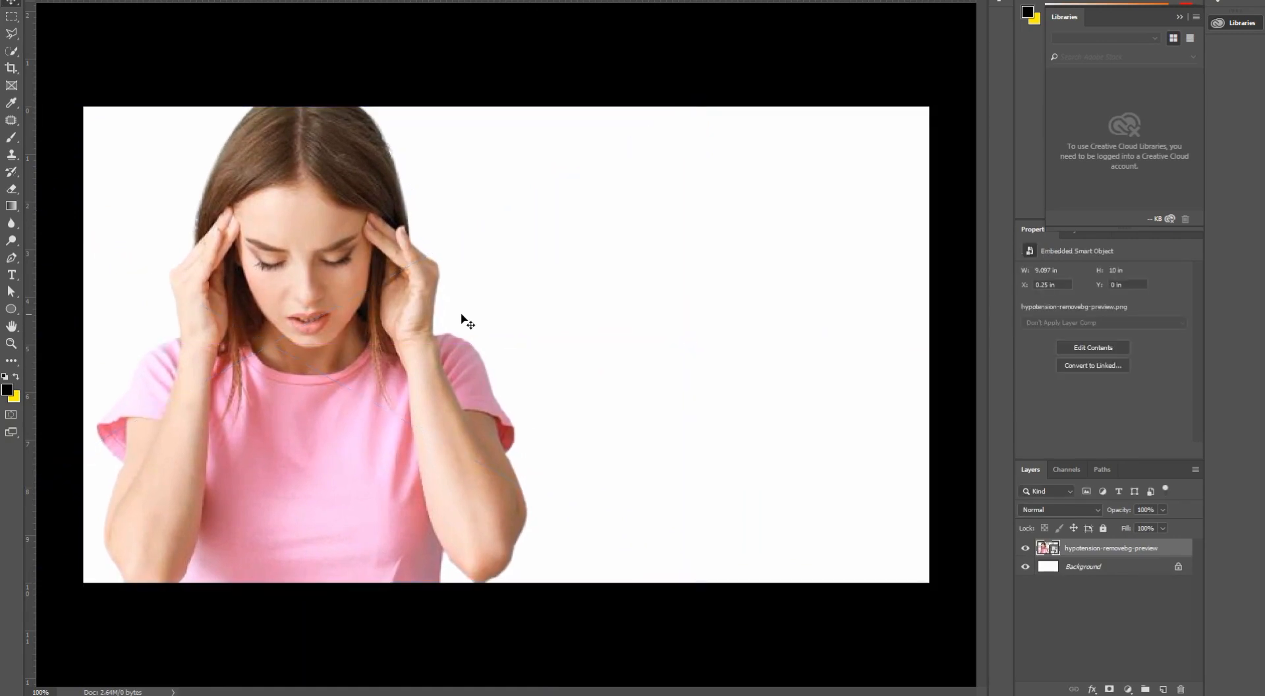
Step: Place the download image of the Vitamin B12 test tube and scale it to cover the whole canvas
left_click(311, 671)
left_click_drag(314, 43, 630, 534)
left_click_drag(579, 489, 545, 483)
left_click_drag(856, 570, 882, 584)
left_click_drag(890, 354, 934, 343)
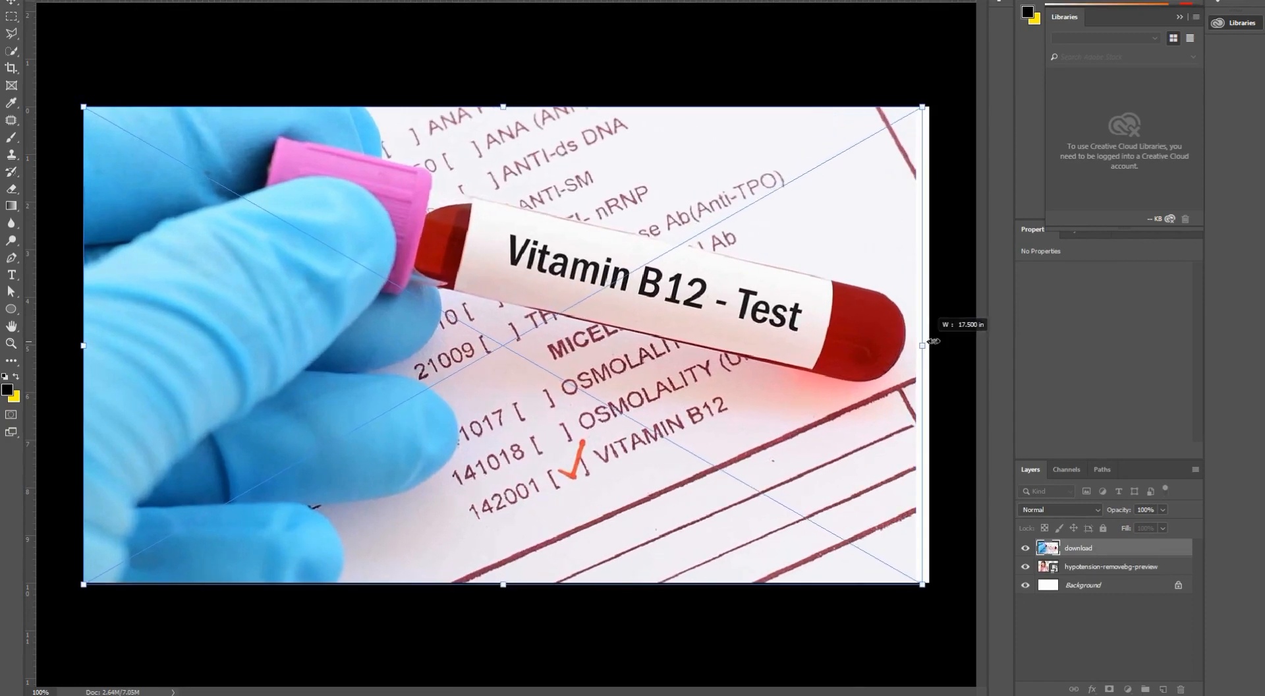
left_click_drag(931, 582, 942, 586)
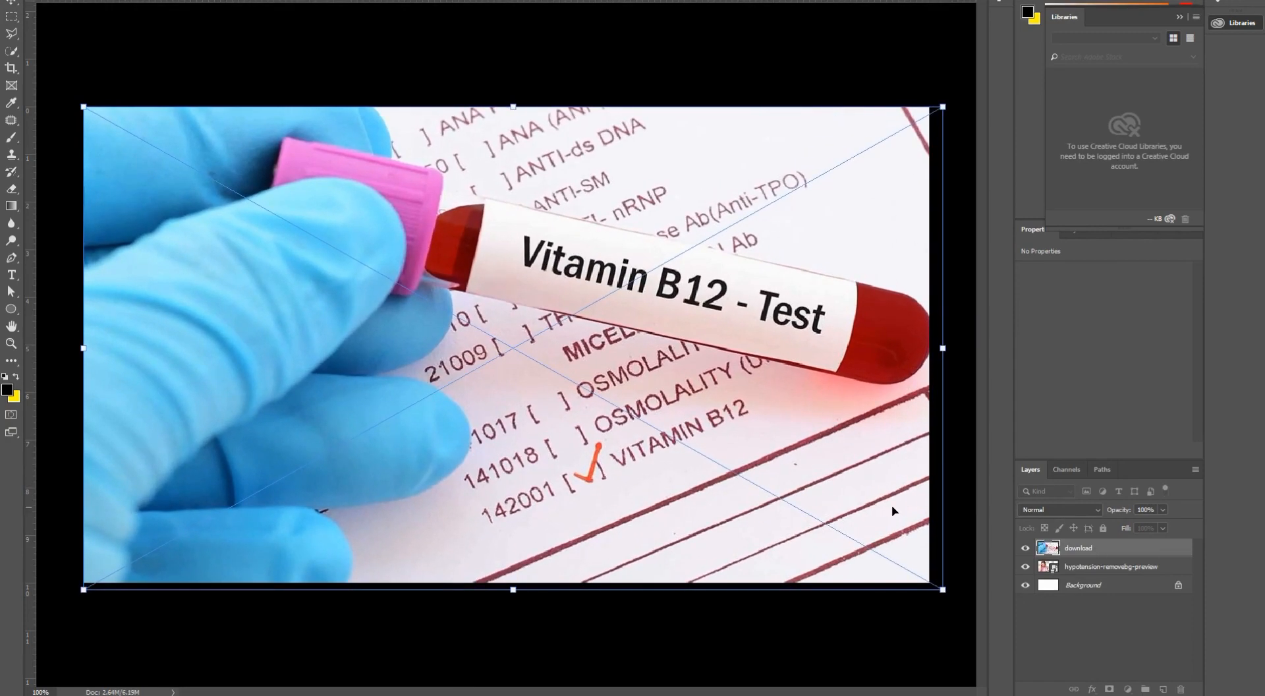
left_click_drag(895, 508, 888, 506)
left_click_drag(937, 105, 943, 101)
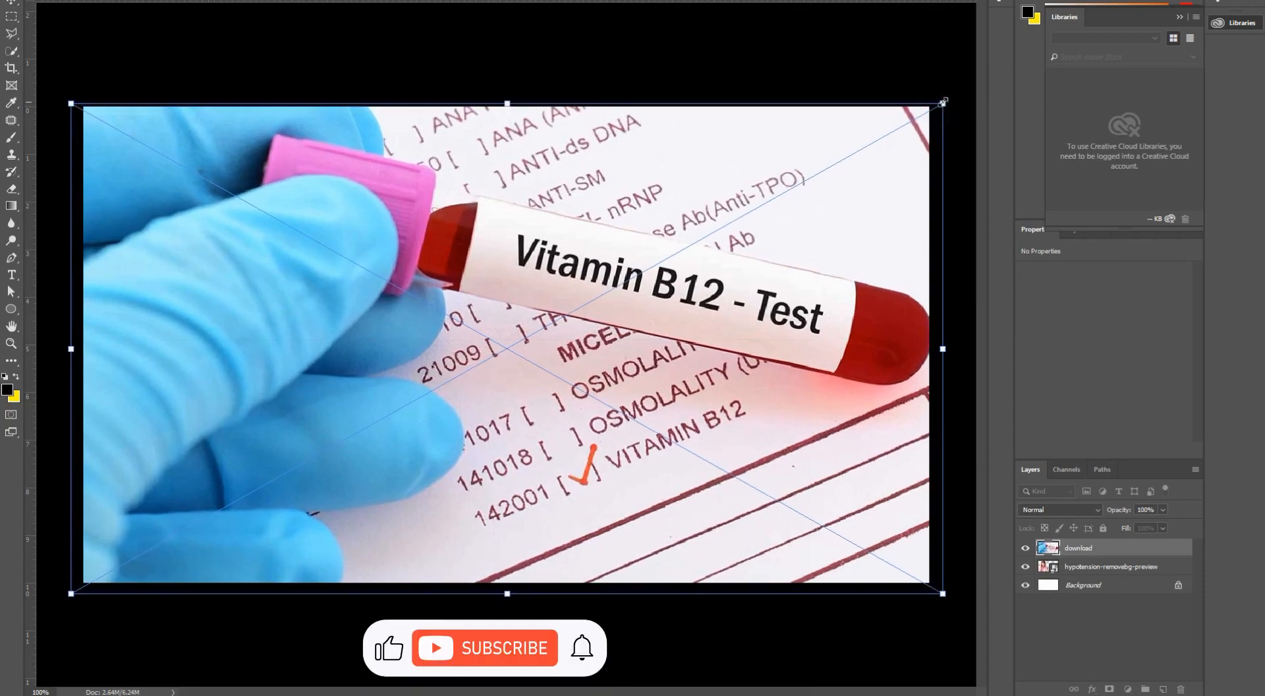
key("Return")
Step: Move the woman's layer above the test tube photo and shift her slightly to the left
left_click_drag(1087, 566, 1088, 546)
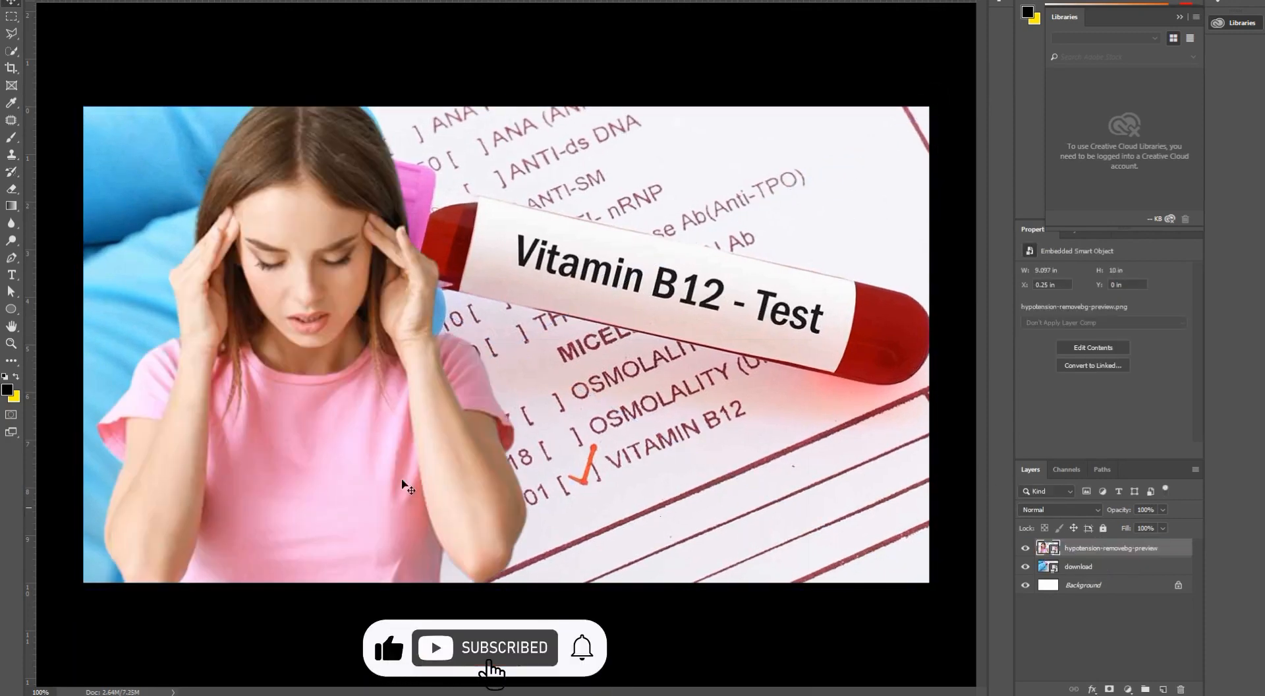
left_click_drag(373, 469, 362, 471)
Step: Apply a Gaussian Blur with a radius of 3.2 pixels to the Vitamin B12 test tube photo
left_click(630, 436)
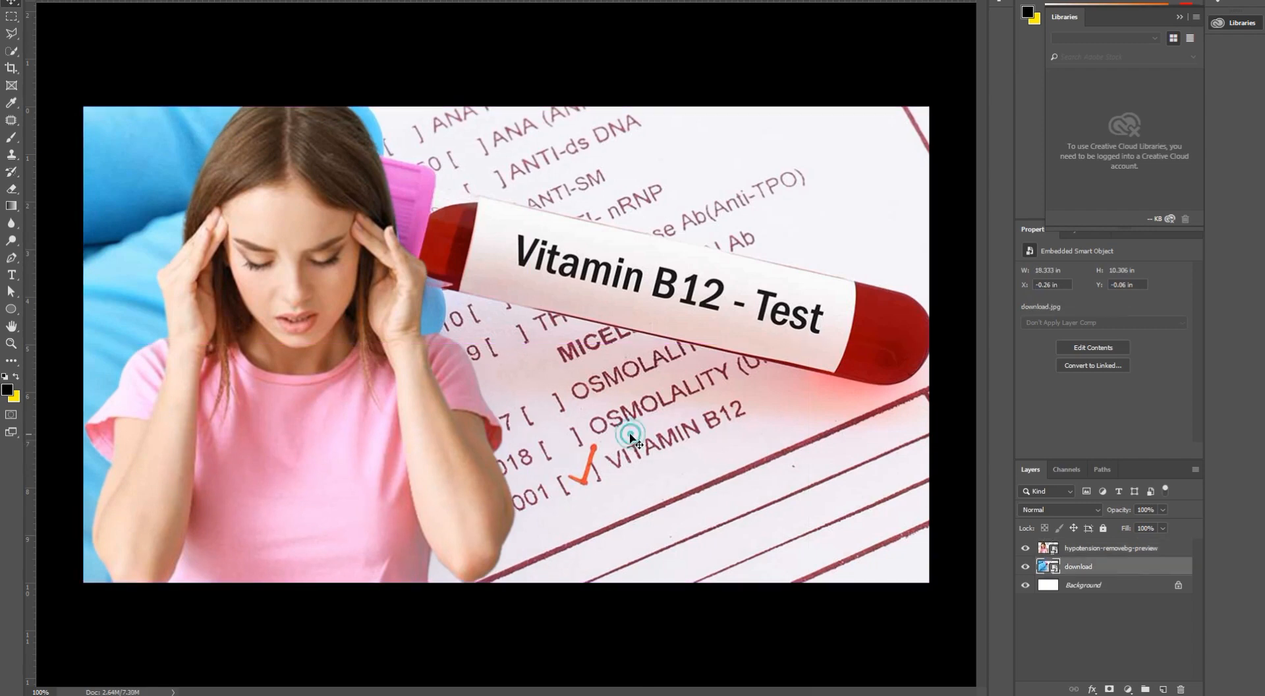
left_click(198, 2)
mouse_move(276, 93)
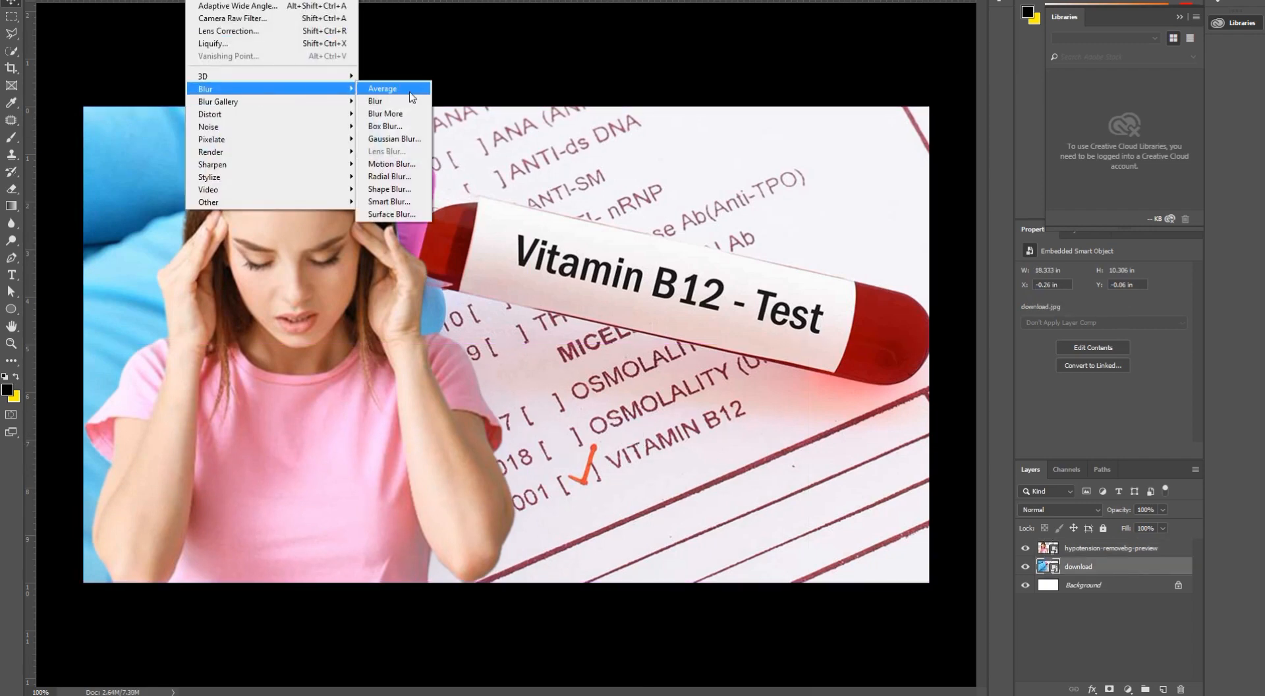
left_click(389, 125)
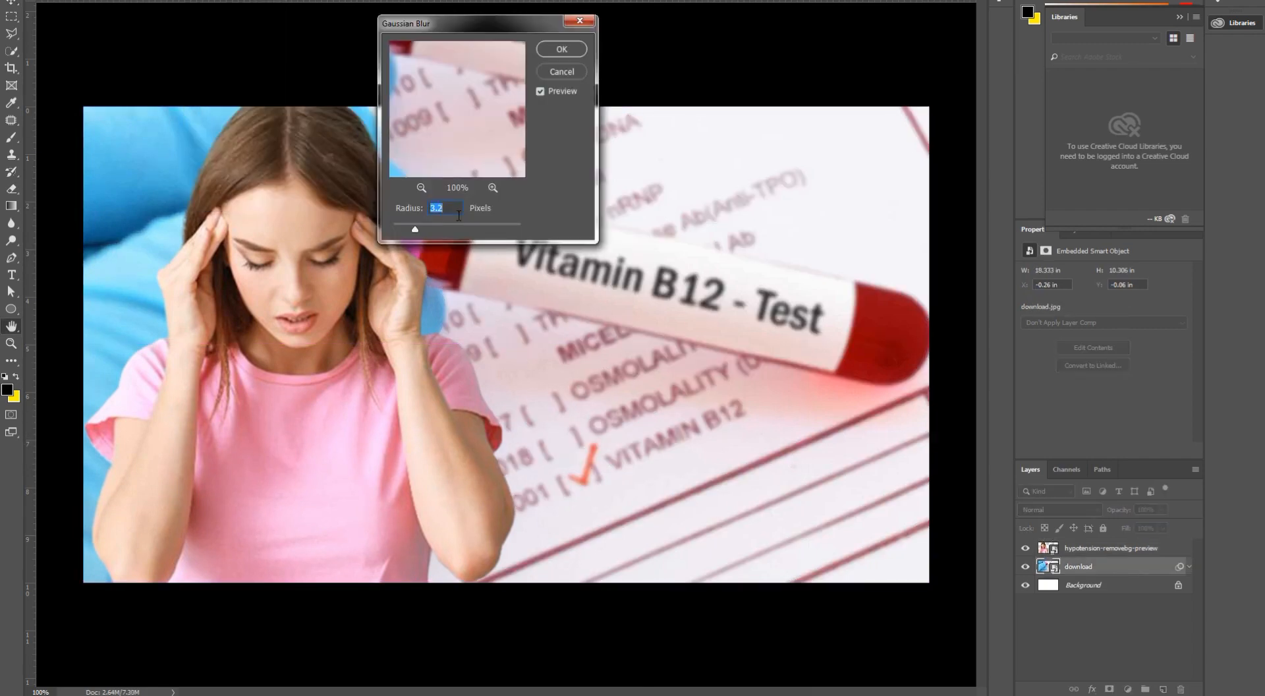
left_click(562, 50)
Step: Add an Outer Glow in white (ffffff) with Normal blend mode to the woman's layer and adjust its opacity
left_click(1173, 552)
double_click(1187, 549)
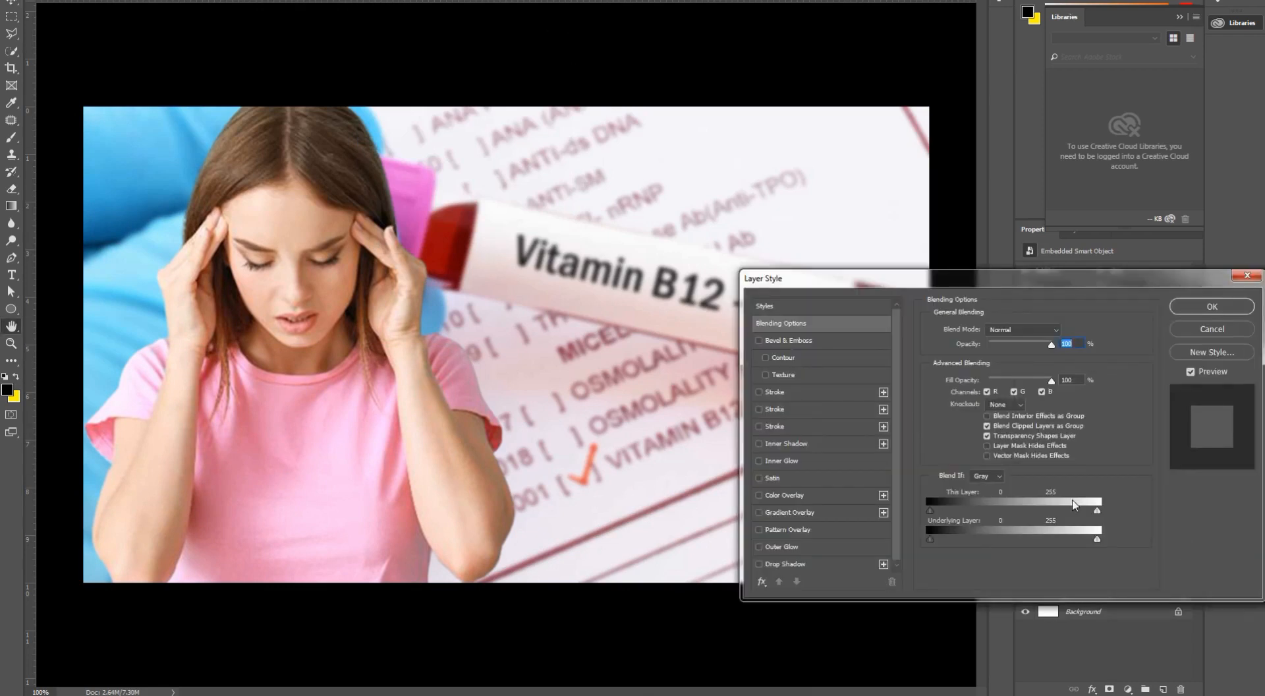
left_click(772, 547)
left_click_drag(1012, 347, 989, 345)
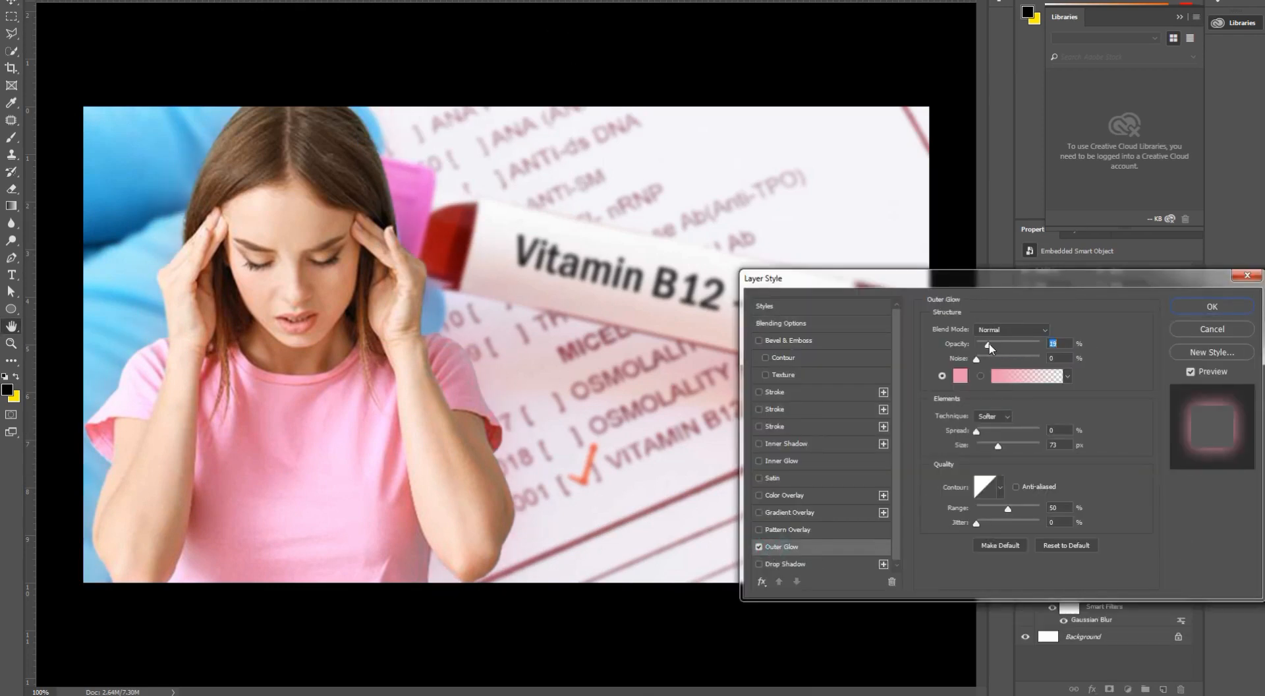
left_click(960, 375)
left_click(838, 387)
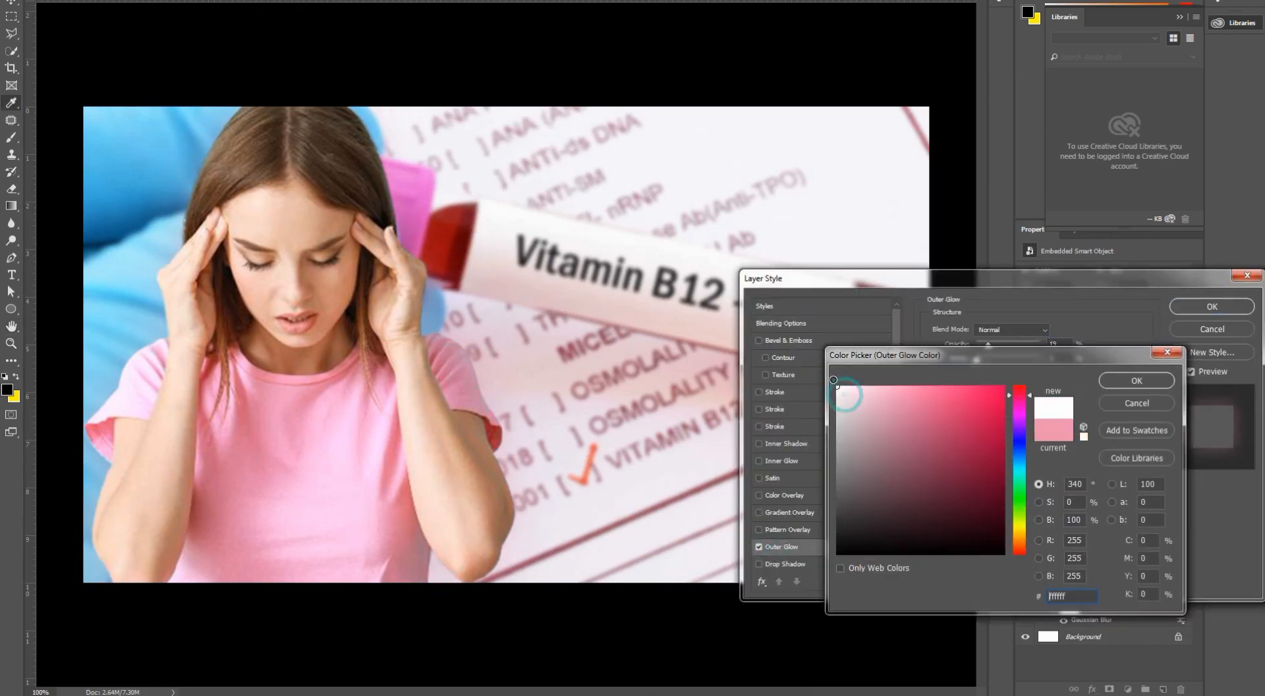
left_click(1136, 381)
left_click_drag(988, 343, 1005, 350)
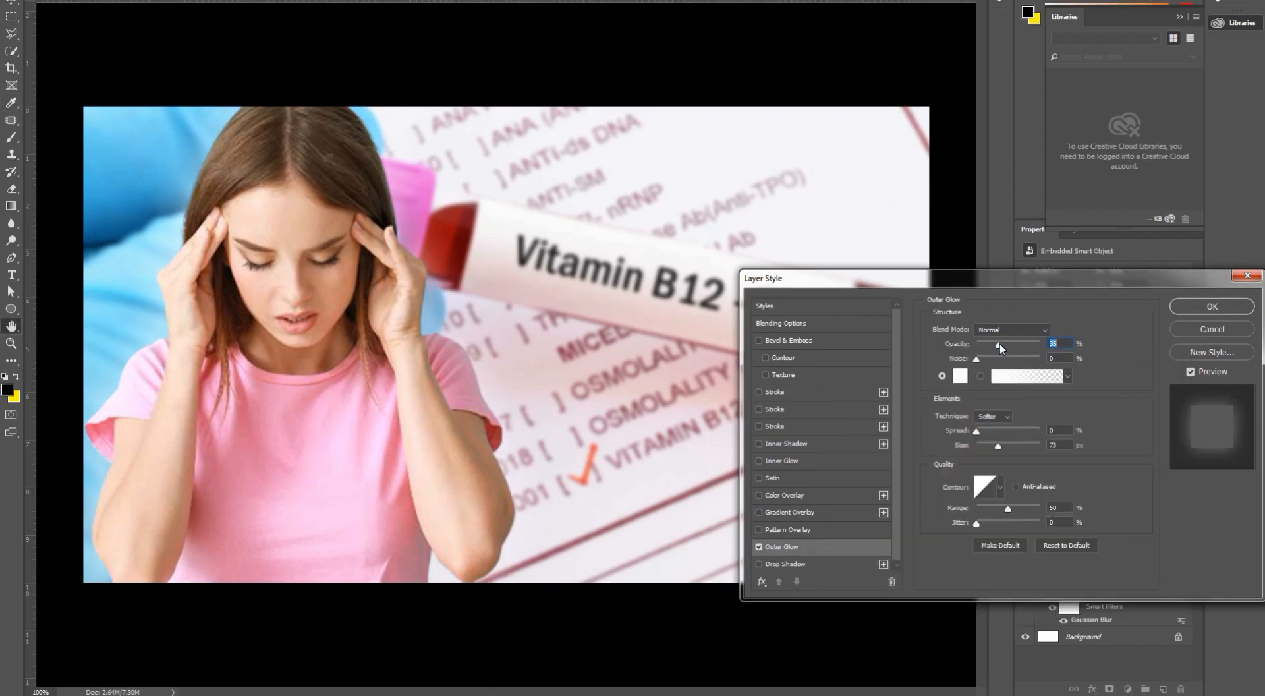
Step: Add a Drop Shadow and an Inner Glow to the woman's layer and raise the Outer Glow opacity to about 70%
left_click(760, 565)
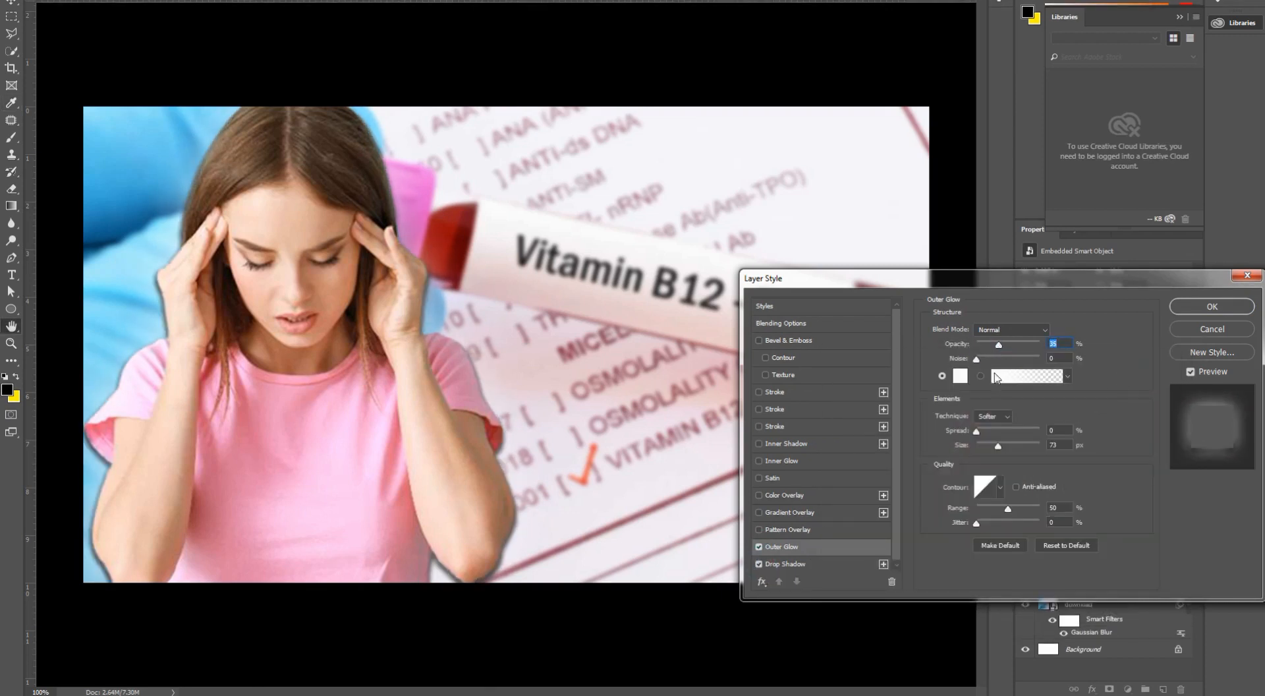
left_click_drag(996, 348, 1027, 346)
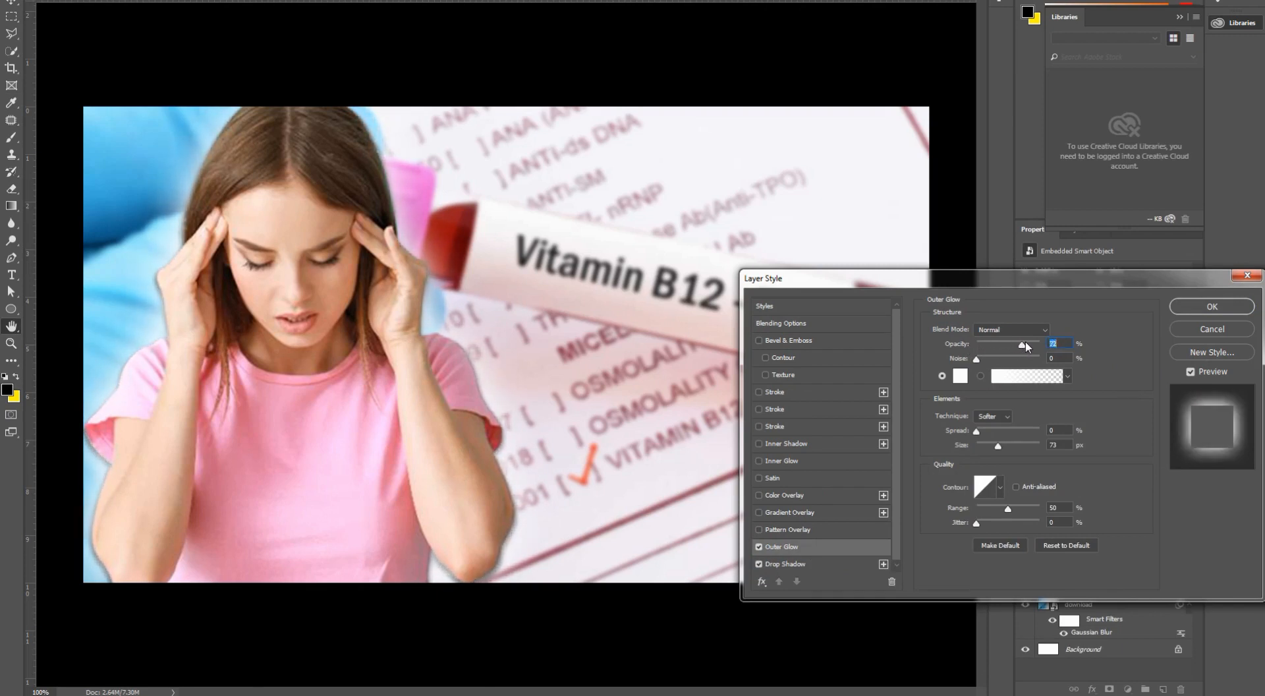
left_click(788, 464)
left_click(1211, 308)
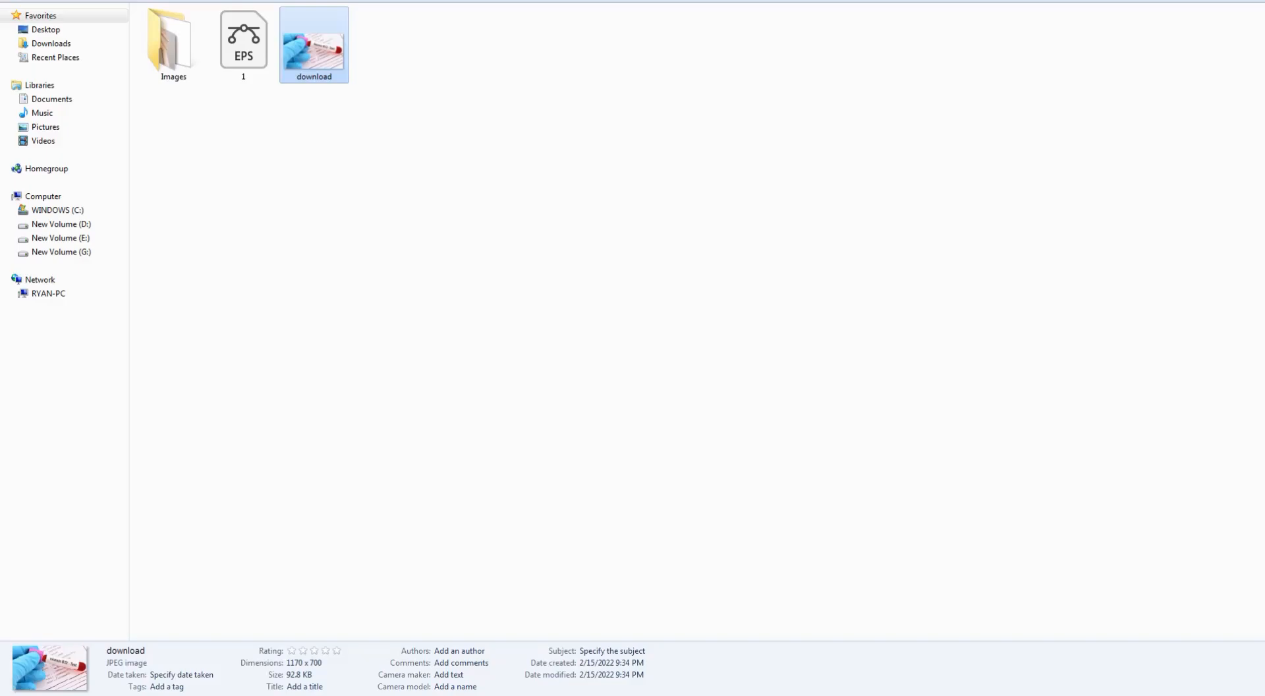
Step: Open the Urdu text file 1.eps, rasterized at 300 pixels/inch in RGB Color
left_click_drag(244, 40, 638, 679)
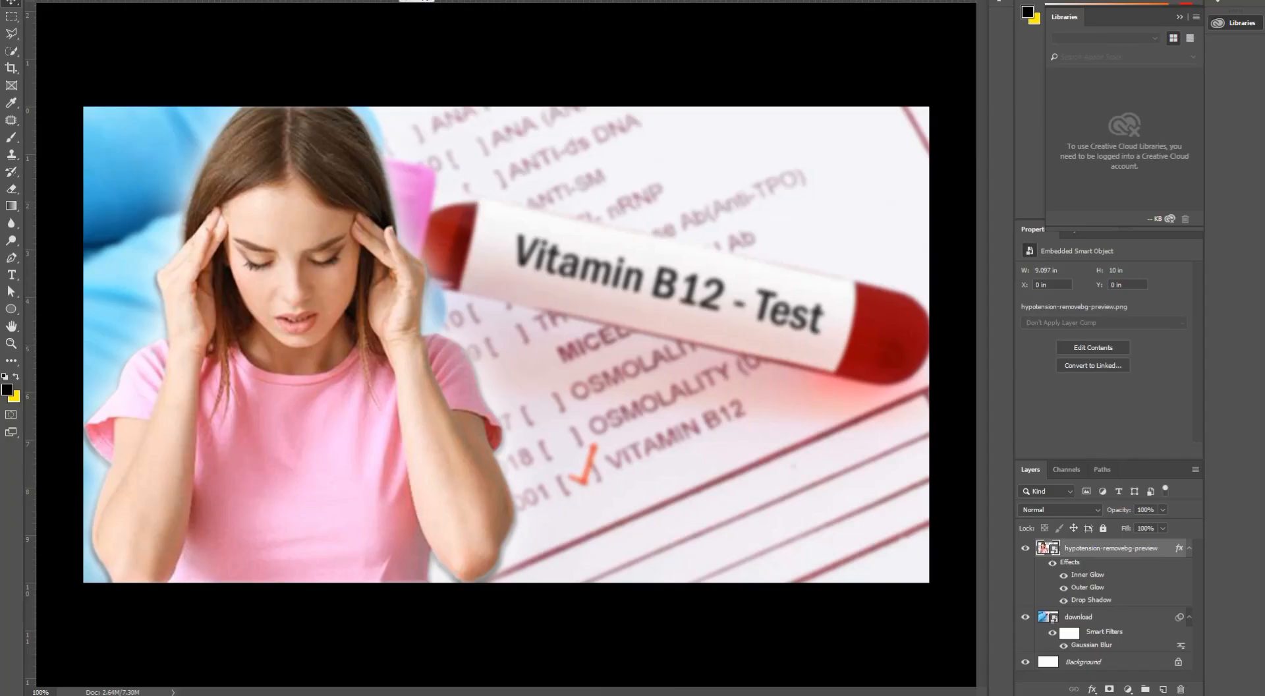
left_click_drag(415, 0, 415, 1)
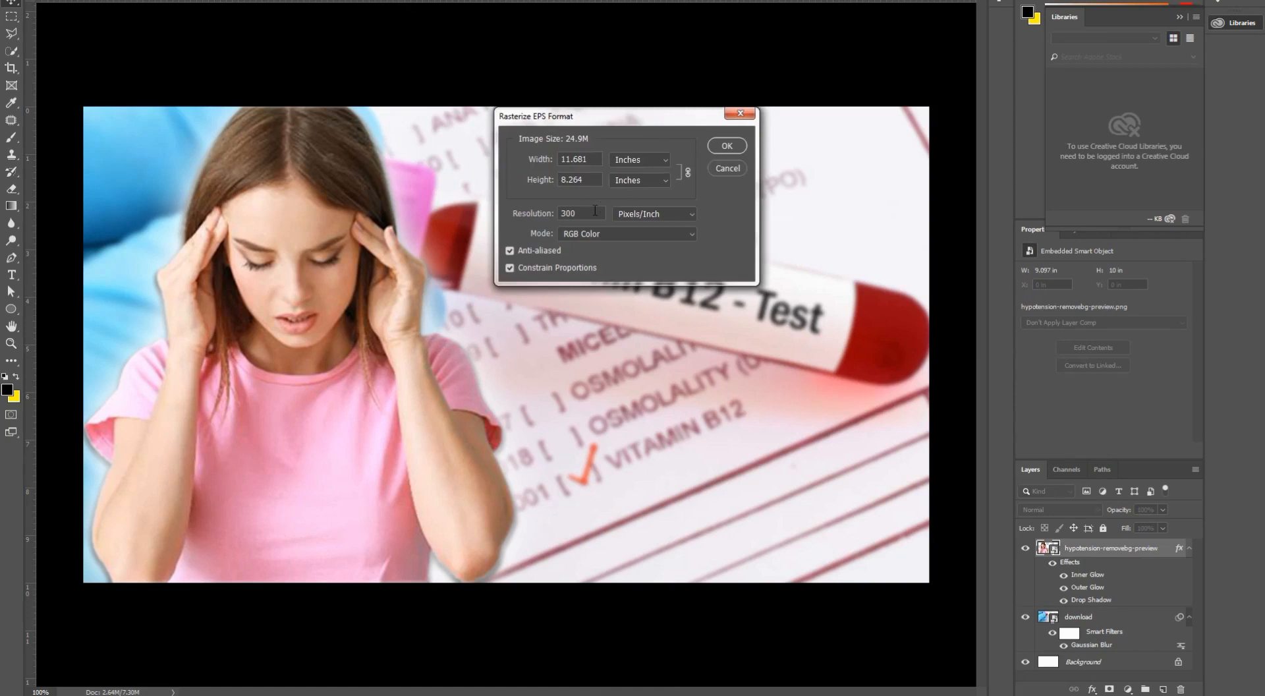
left_click(741, 147)
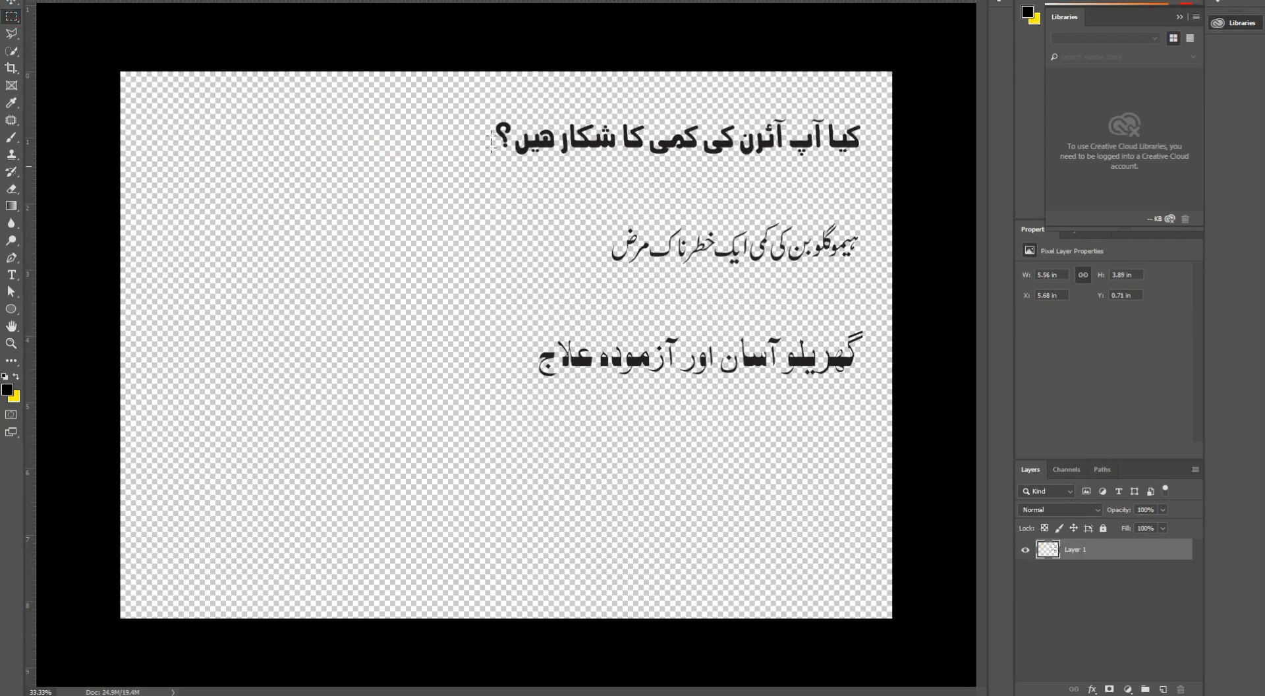
Step: Copy the first Urdu text line from 1.eps into the thumbnail, scale it to about 13.8 in wide and place it along the canvas's lower edge
left_click_drag(487, 104, 872, 168)
key("v")
left_click_drag(579, 142, 423, 261)
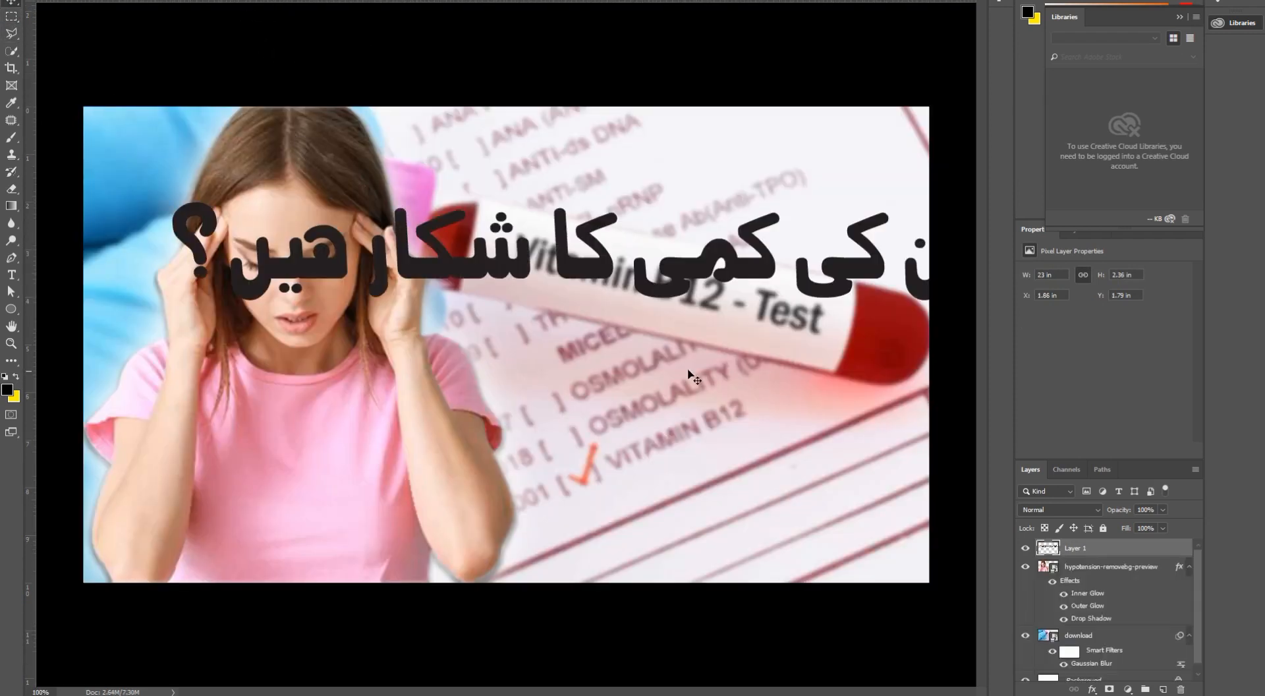
key("ctrl+t")
left_click_drag(171, 302, 264, 533)
left_click_drag(890, 549, 854, 540)
left_click_drag(753, 526, 773, 528)
key("Return")
Step: Copy the second Urdu text line into the thumbnail, scale it to about 10.7 in wide and place it directly above the first line
left_click(329, 1)
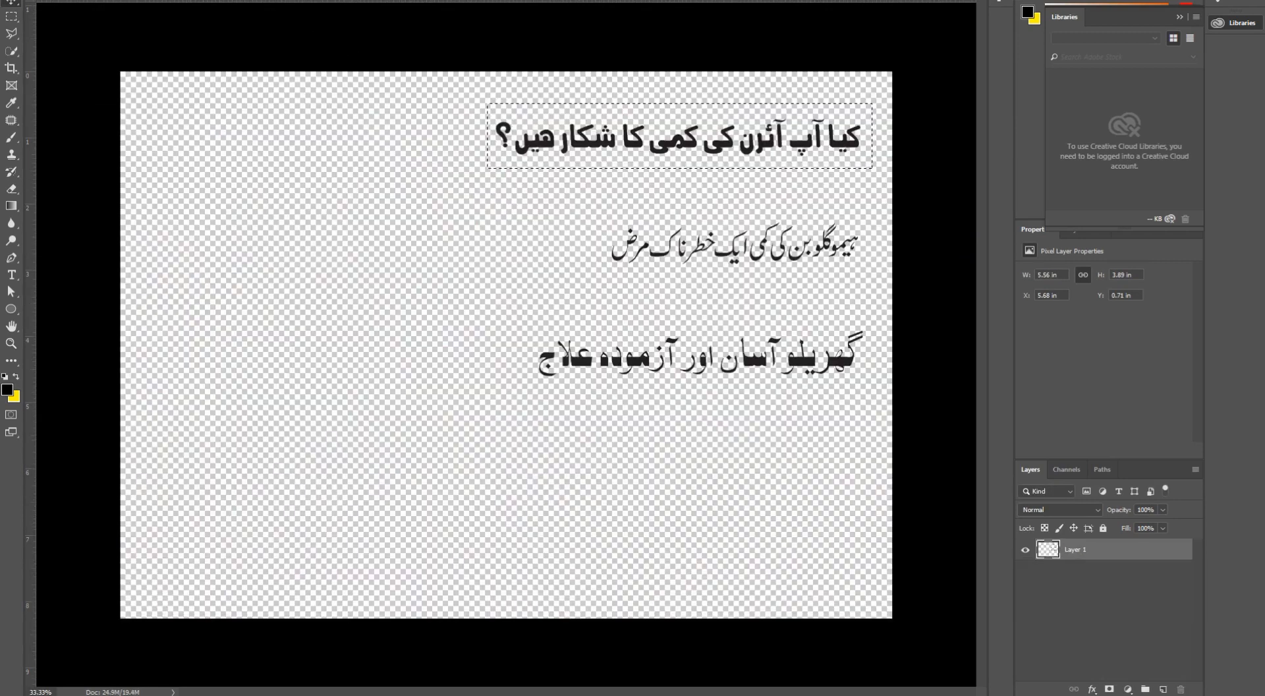
key("m")
left_click_drag(601, 211, 867, 277)
key("v")
mouse_move(705, 235)
left_mouse_down()
mouse_move(316, 55)
mouse_move(330, 3)
mouse_move(389, 271)
left_mouse_up()
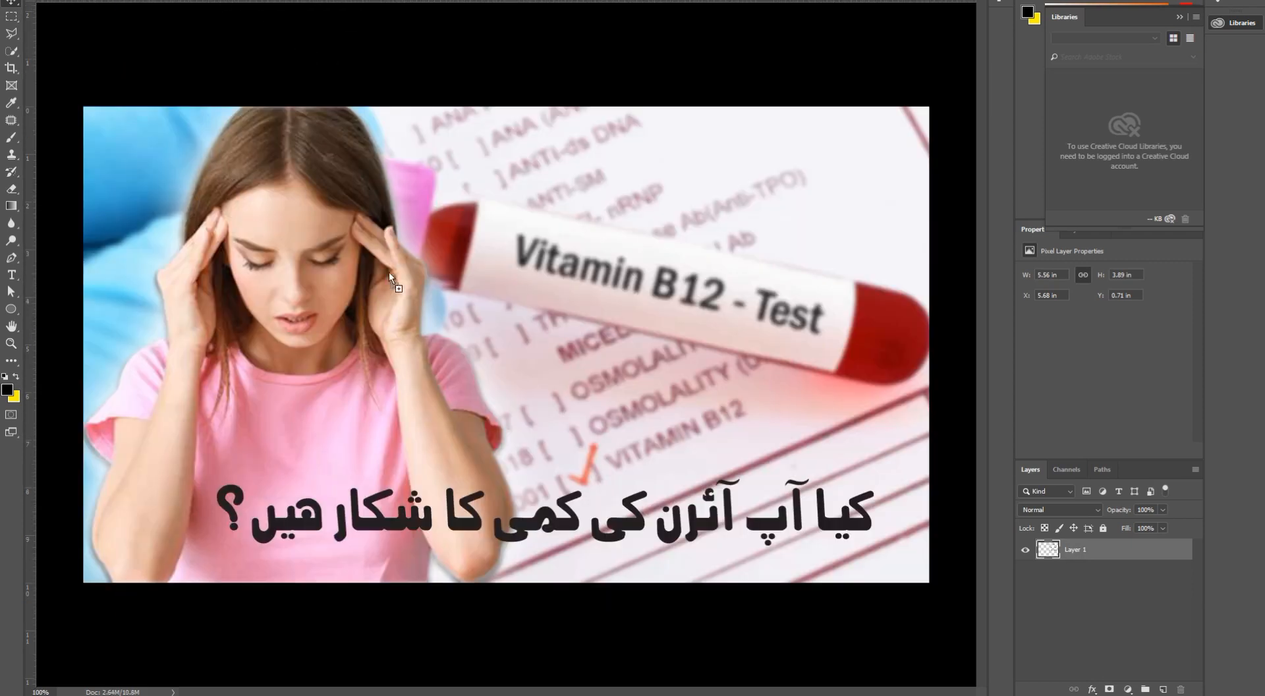
left_click_drag(782, 304, 573, 268)
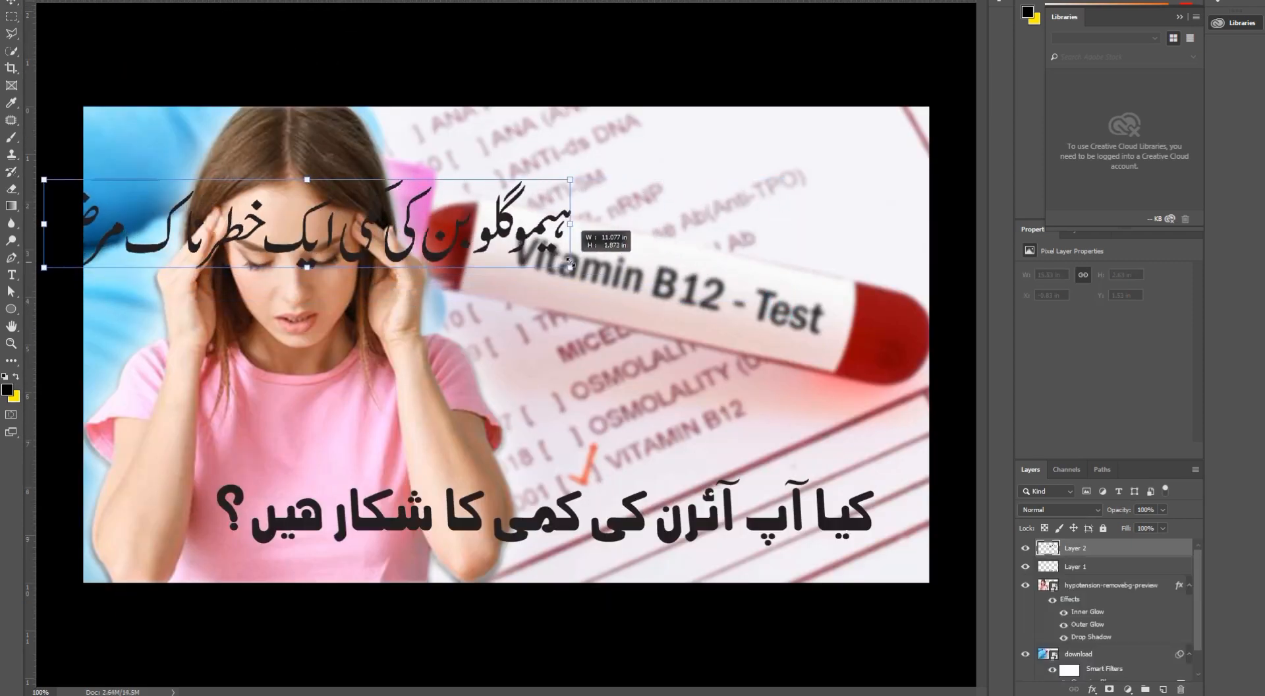
left_click_drag(444, 258, 700, 369)
left_click_drag(827, 379, 808, 375)
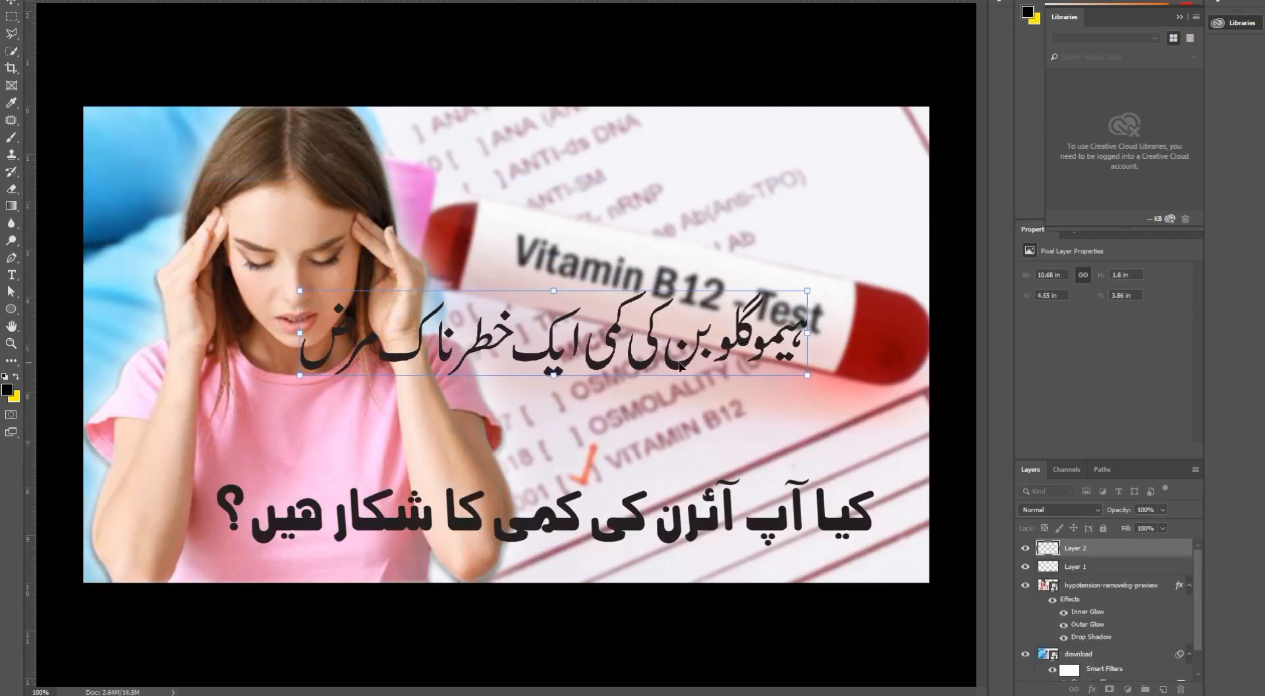
left_click_drag(682, 367, 748, 443)
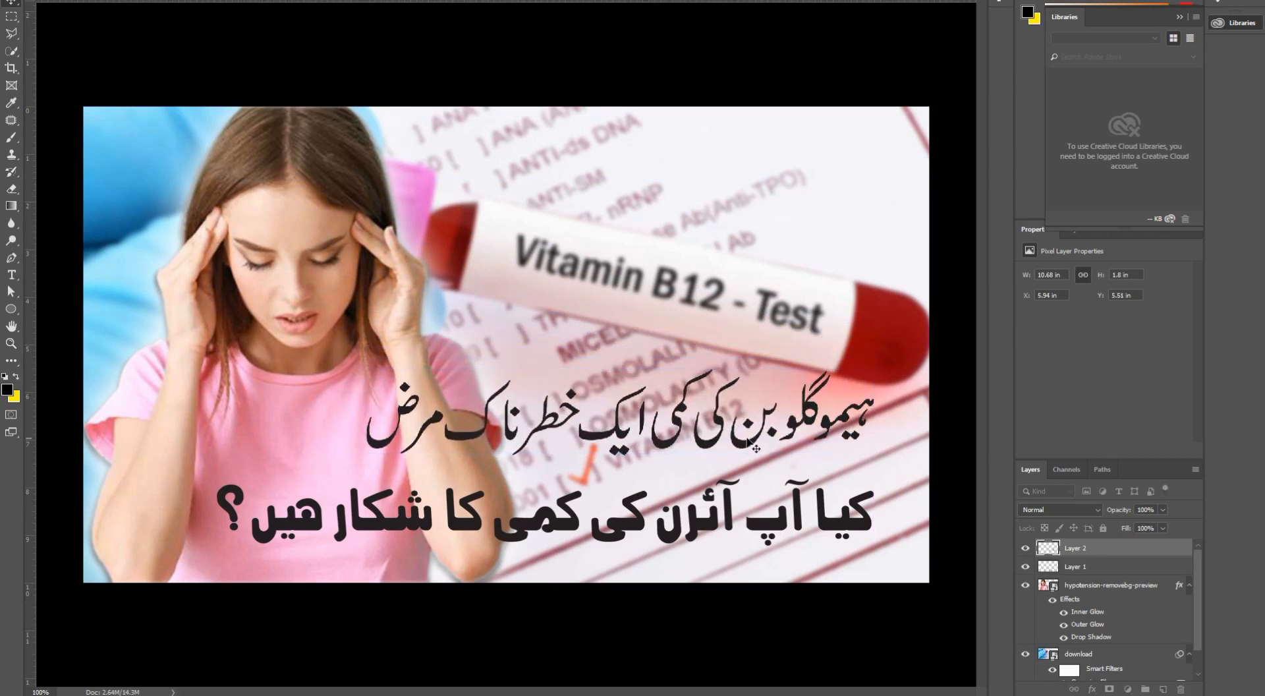
Step: Swap the order of the two Urdu lines, moving the bold question above the thinner line
left_click_drag(779, 521, 780, 362)
left_click_drag(778, 425, 769, 478)
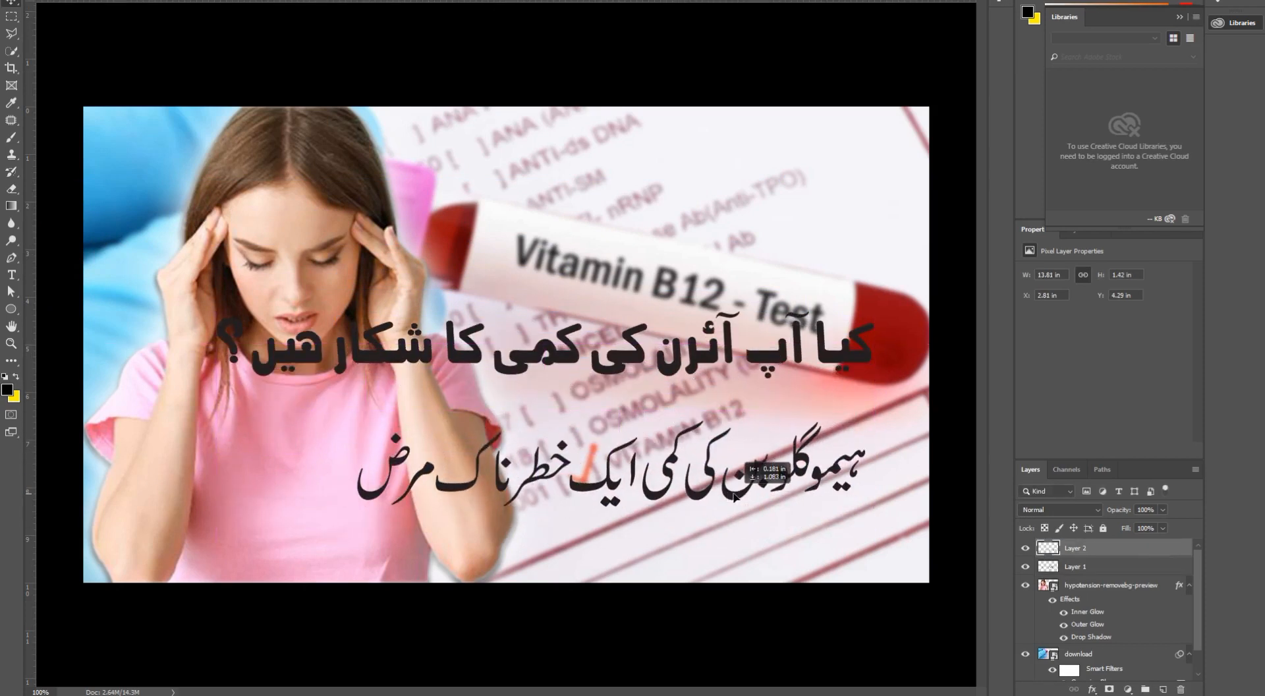
left_click_drag(766, 362, 795, 371)
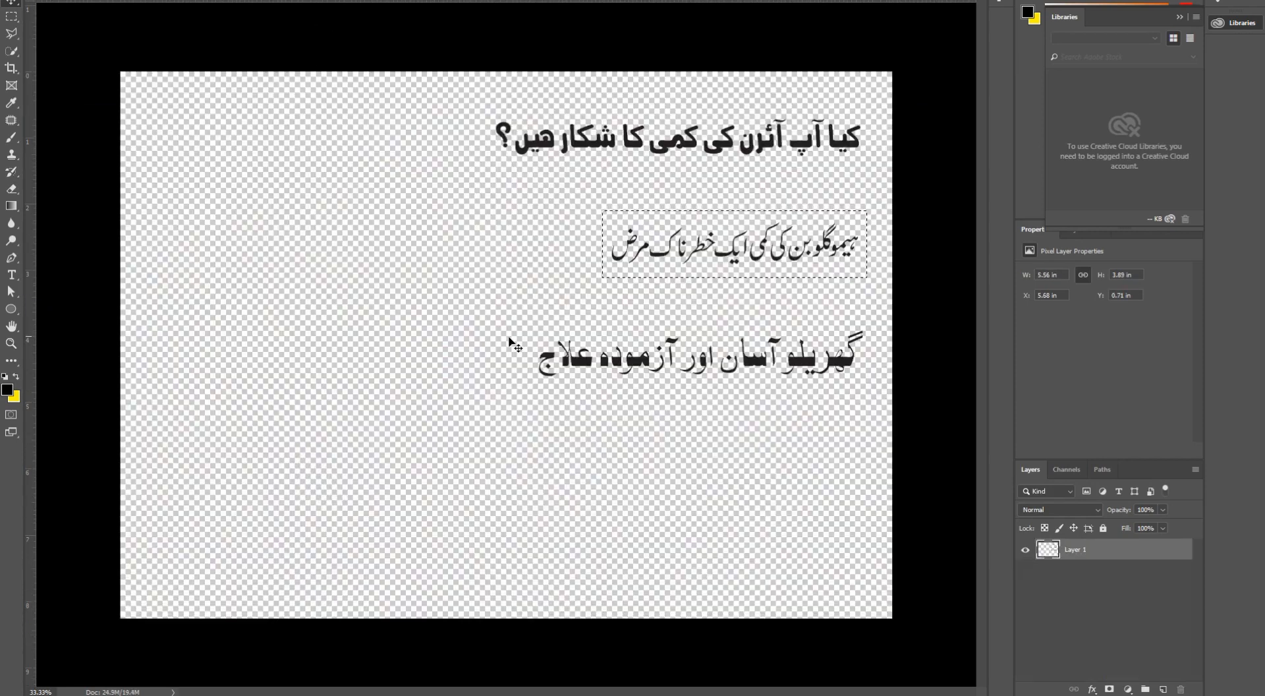
Step: Copy the third Urdu text line into the thumbnail, scale it to about 9.25 in wide and place it near the canvas's lower edge
left_click_drag(519, 312, 873, 399)
key("v")
left_click_drag(832, 358, 393, 253)
key("ctrl+t")
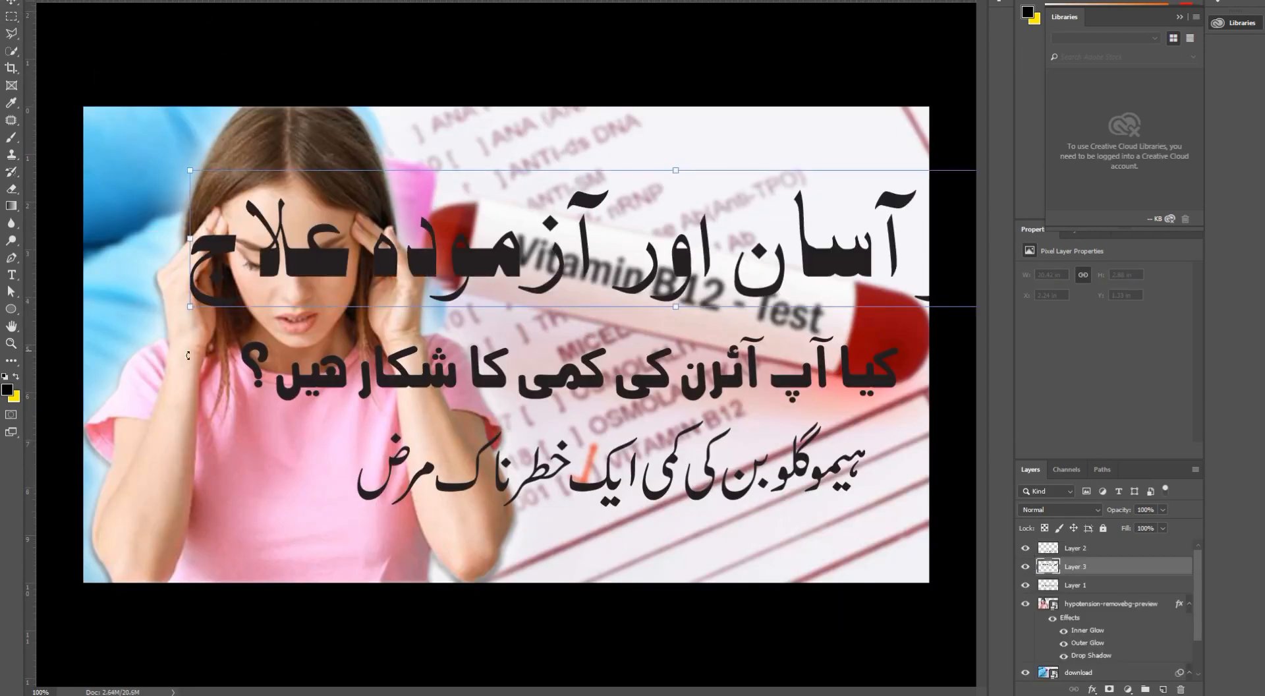
left_click_drag(422, 310, 306, 495)
left_click_drag(231, 513, 306, 490)
left_click_drag(440, 499, 439, 533)
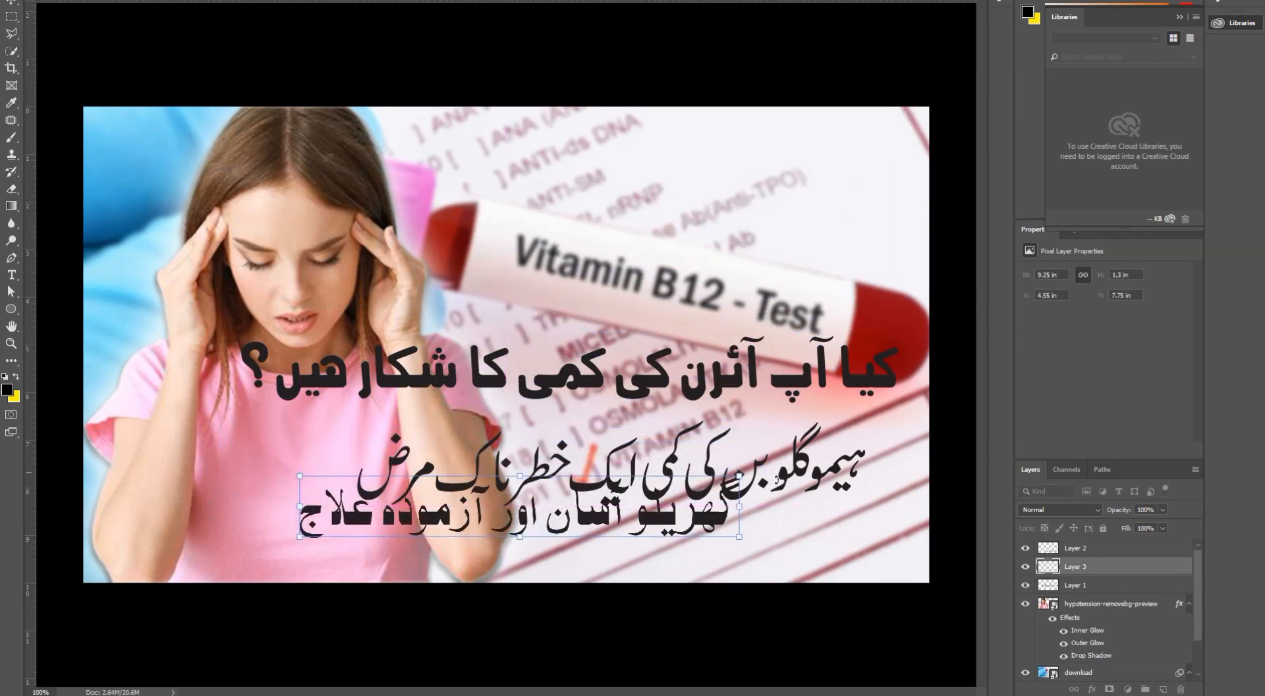
key("Return")
Step: Scale the bold Urdu question line to about 8.7 in wide and move the thin second line up beneath it
left_click_drag(794, 471, 789, 453)
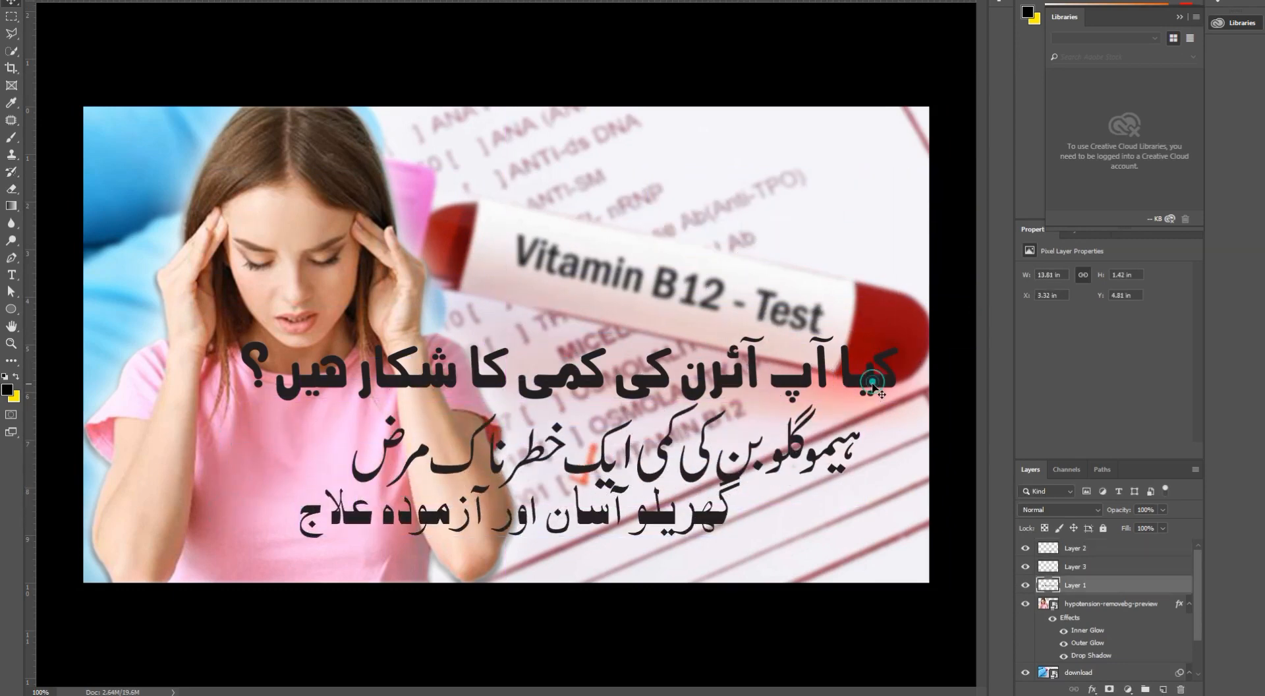
key("ctrl+t")
left_click_drag(898, 402, 800, 351)
key("Return")
left_click_drag(796, 456, 782, 423)
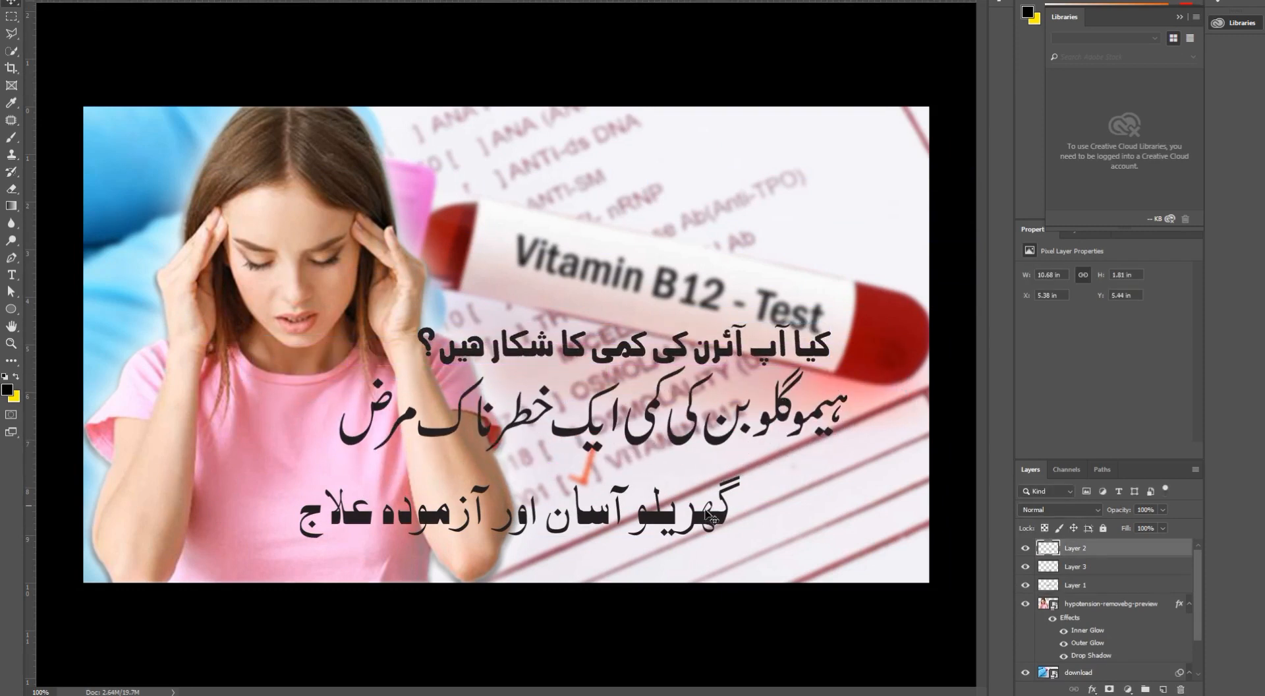
Step: Stack the bold question and thin line near the canvas's upper edge, and place the third line, about 7.1 in wide, in the lower-left corner
left_click_drag(711, 509, 763, 482)
left_click_drag(769, 355, 800, 180)
left_click_drag(727, 438, 767, 279)
left_click_drag(716, 502, 763, 325)
key("ctrl+t")
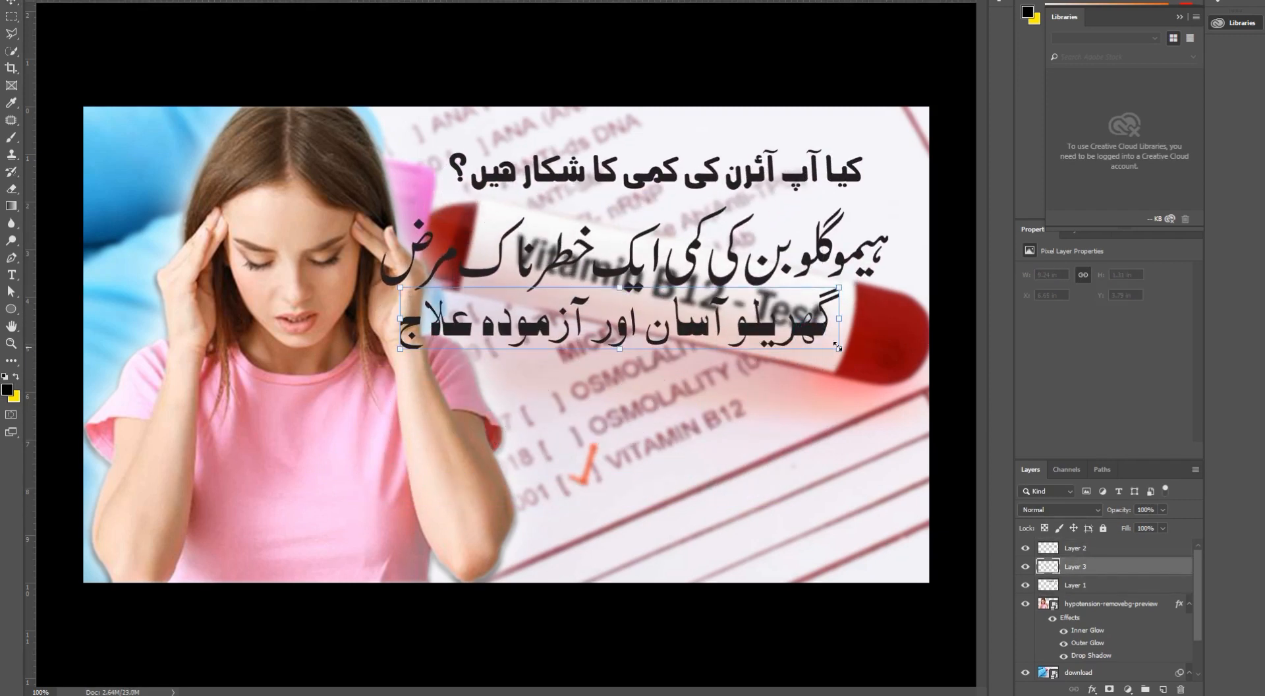
left_click_drag(840, 310, 419, 542)
key("Return")
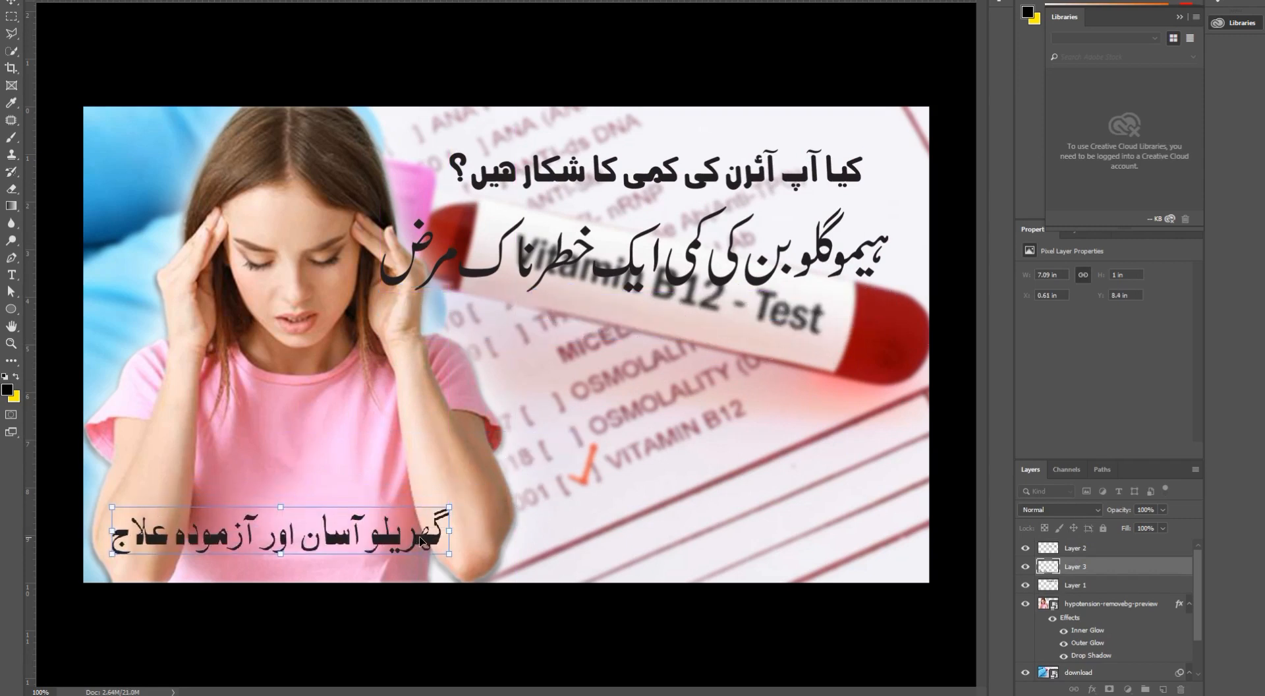
Step: Give the lower-left Urdu line a stroke, a drop shadow and a Color Overlay sampled from the woman's pink shirt
double_click(1188, 573)
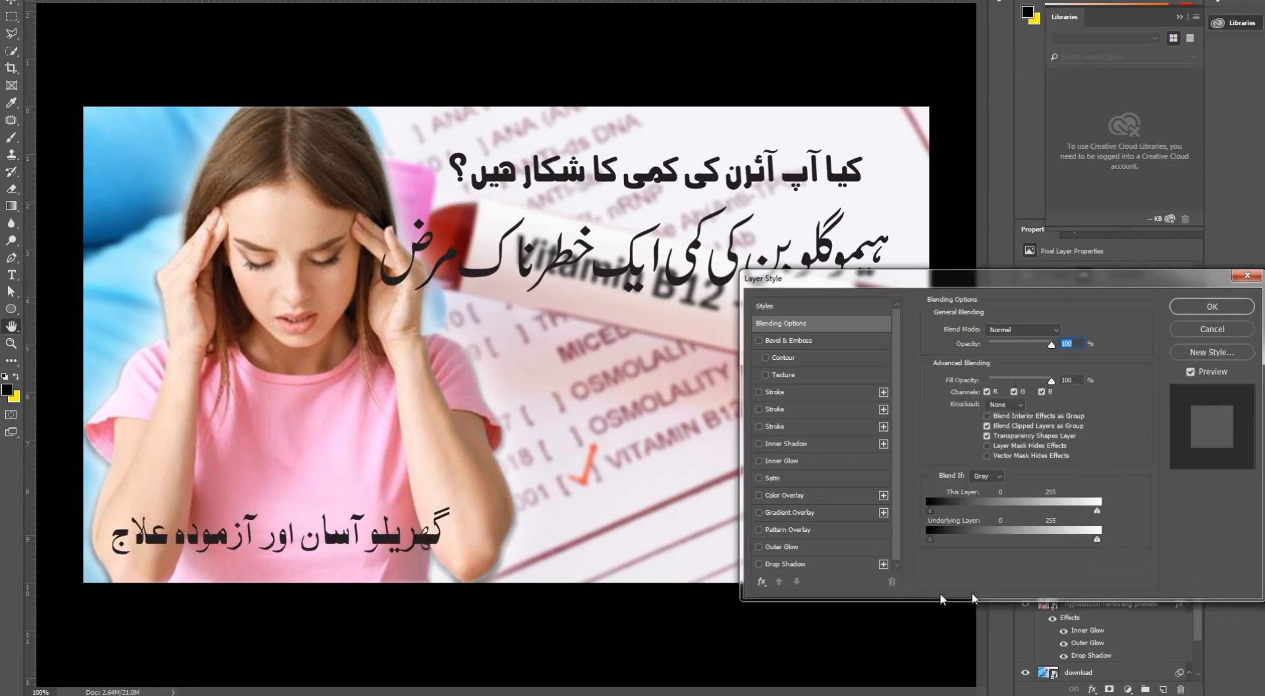
left_click(759, 392)
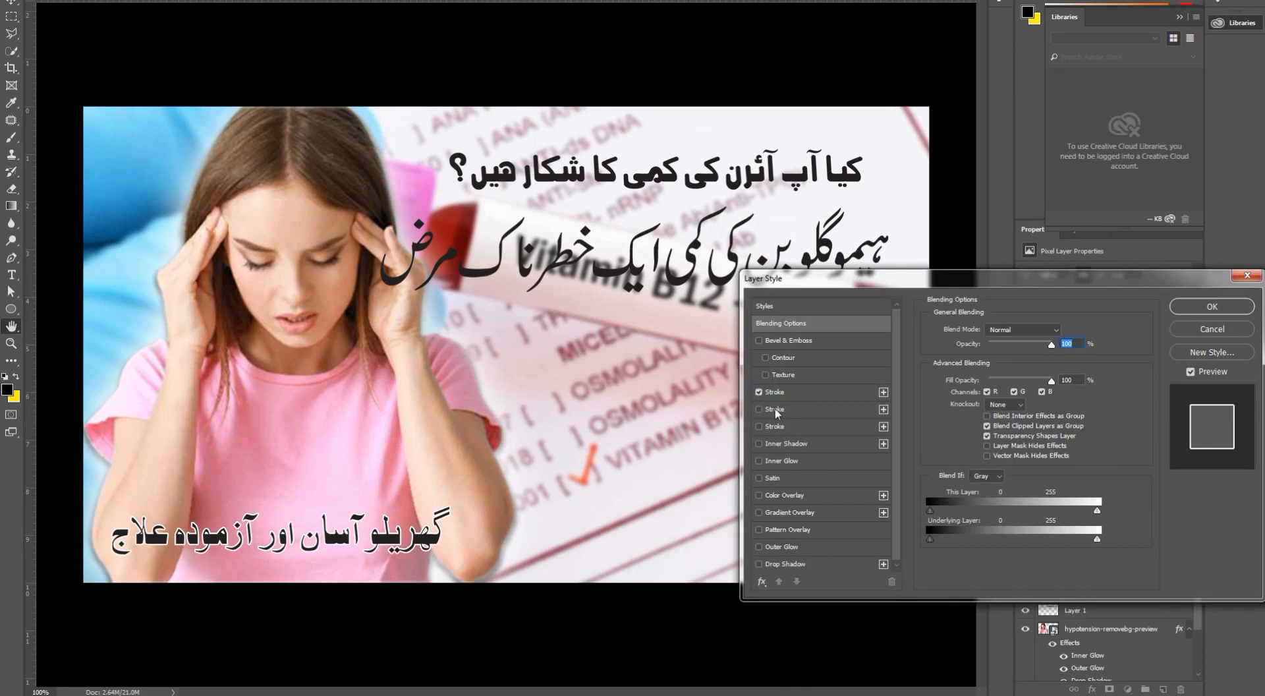
left_click(790, 564)
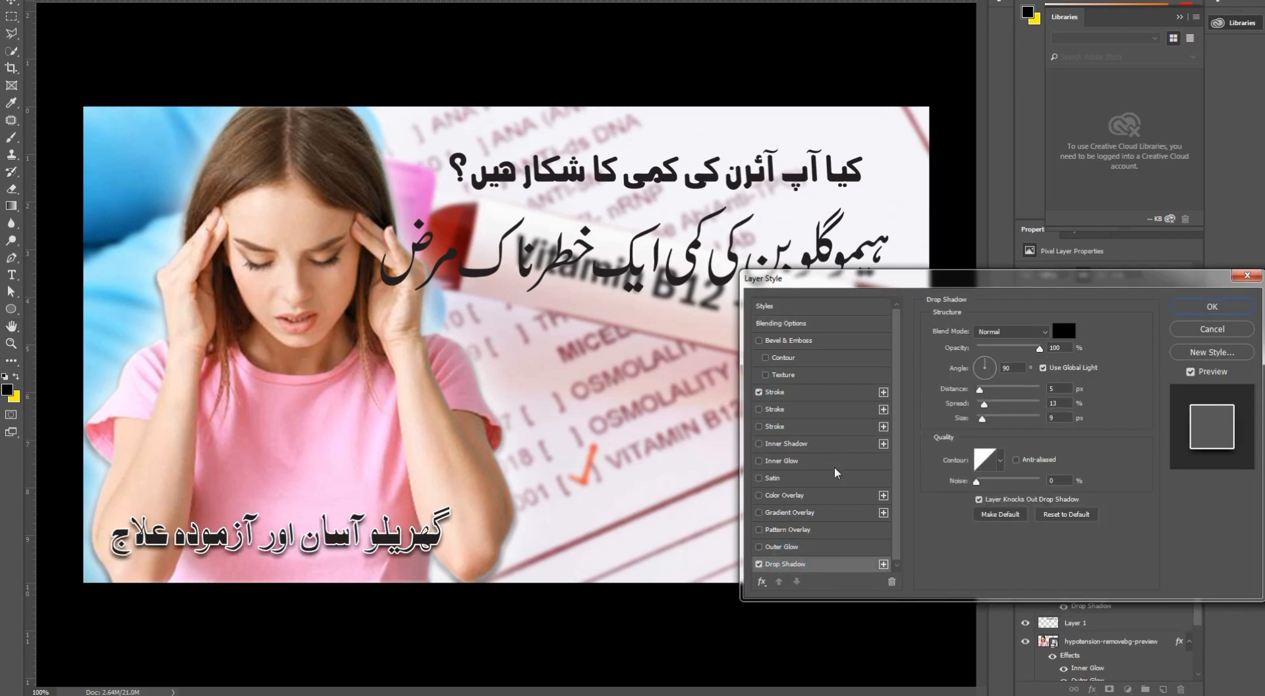
left_click(786, 499)
left_click(1064, 331)
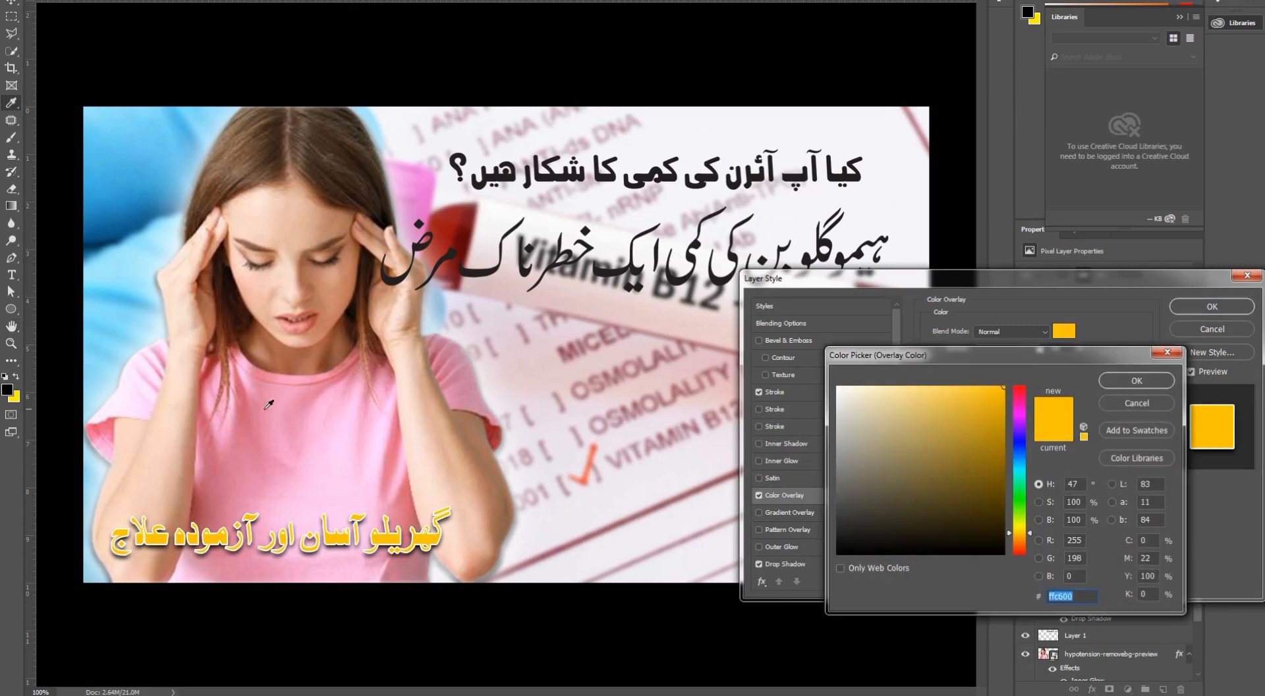
left_click(257, 407)
left_click(1121, 381)
Step: Add a second outside stroke to the lower-left line in black (000000), 6 px wide
left_click(772, 410)
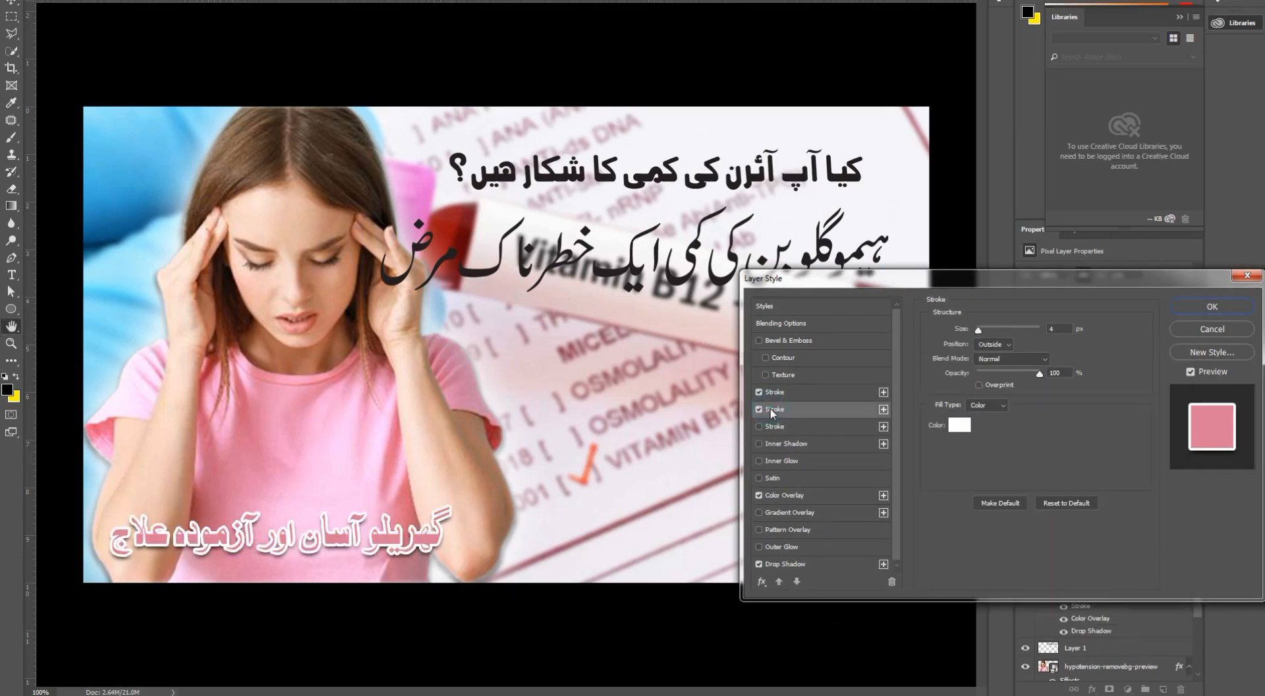
left_click(959, 425)
left_click(837, 553)
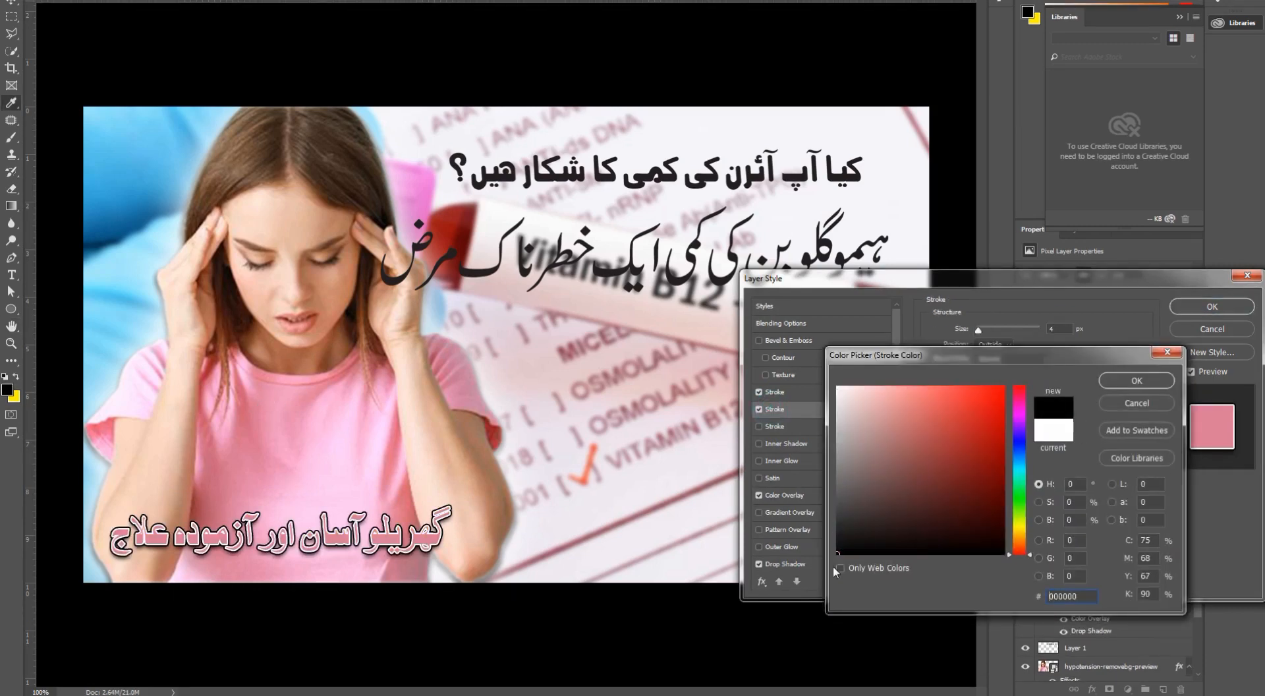
left_click(1139, 380)
type("8")
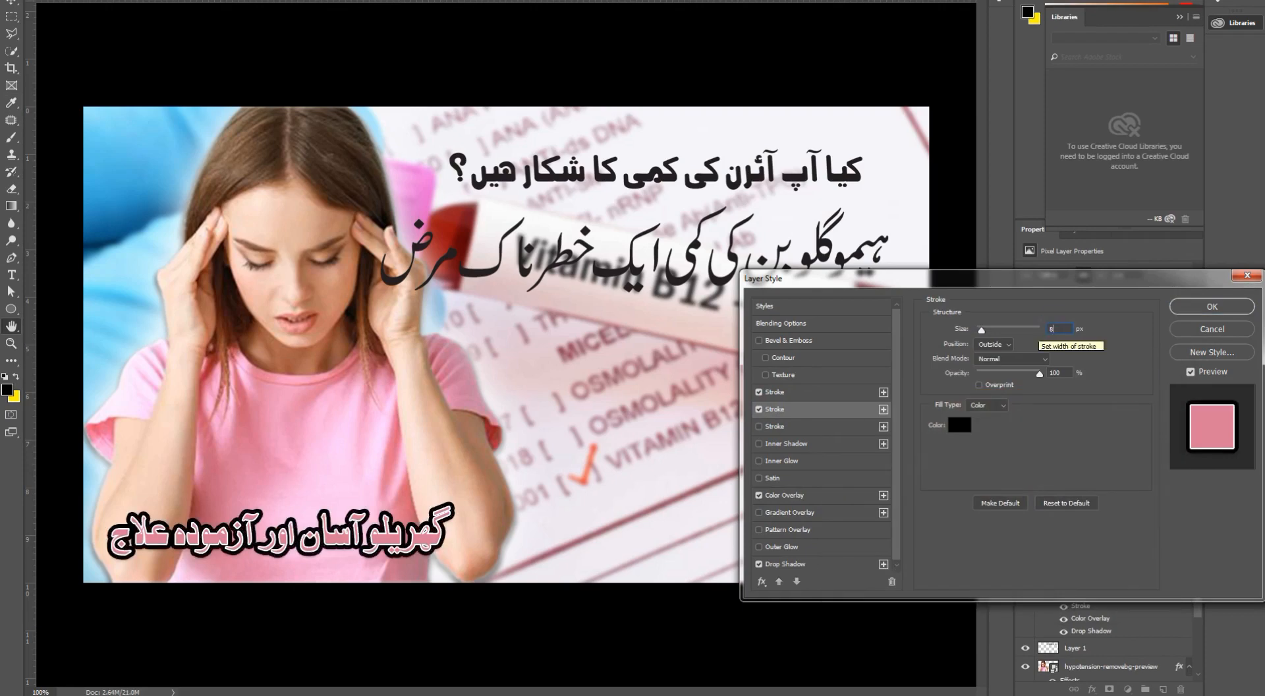
key("BackSpace")
type("6")
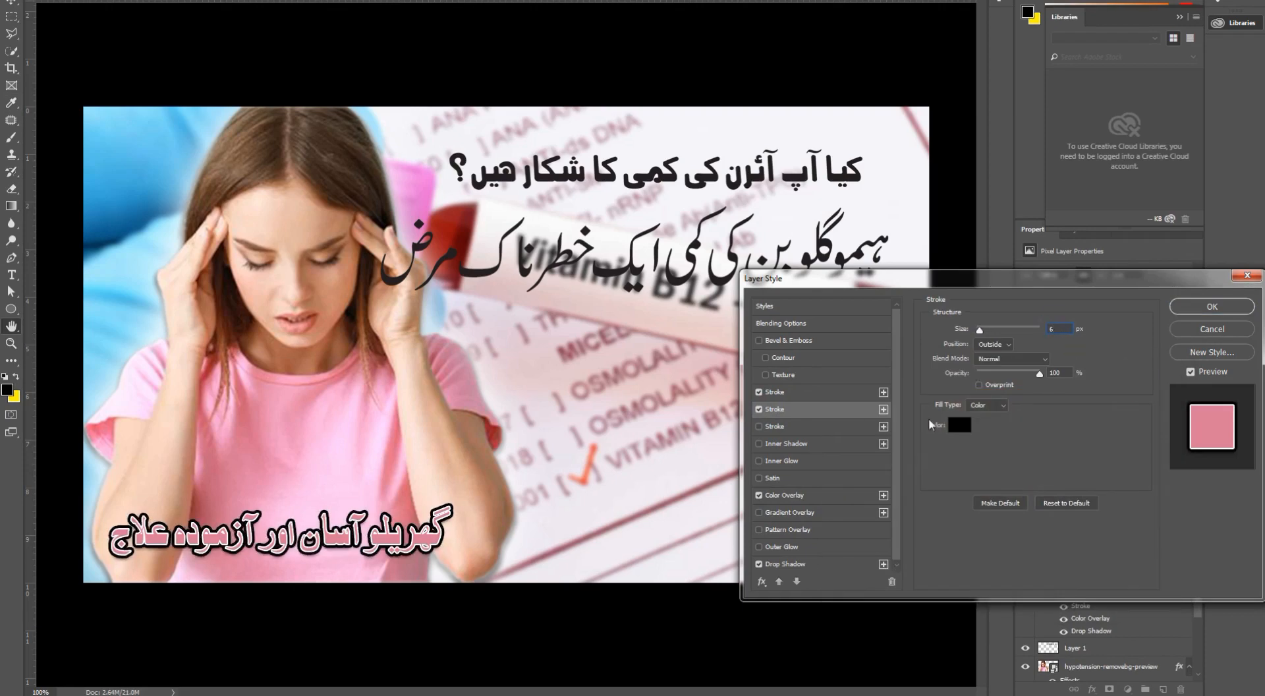
Step: Change the lower-left line's Color Overlay to orange ff9c00 after trying greens, black and yellow
left_click(793, 500)
left_click(1061, 333)
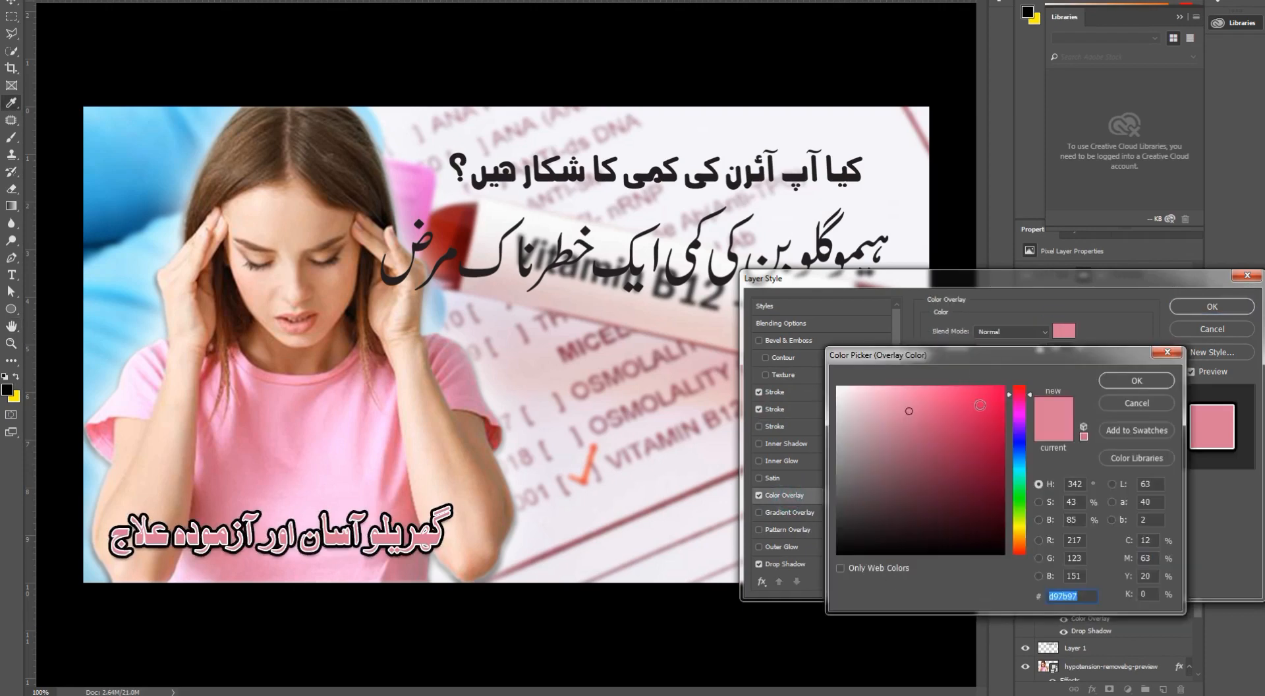
left_click_drag(982, 402, 1019, 380)
left_click_drag(1012, 488, 1023, 510)
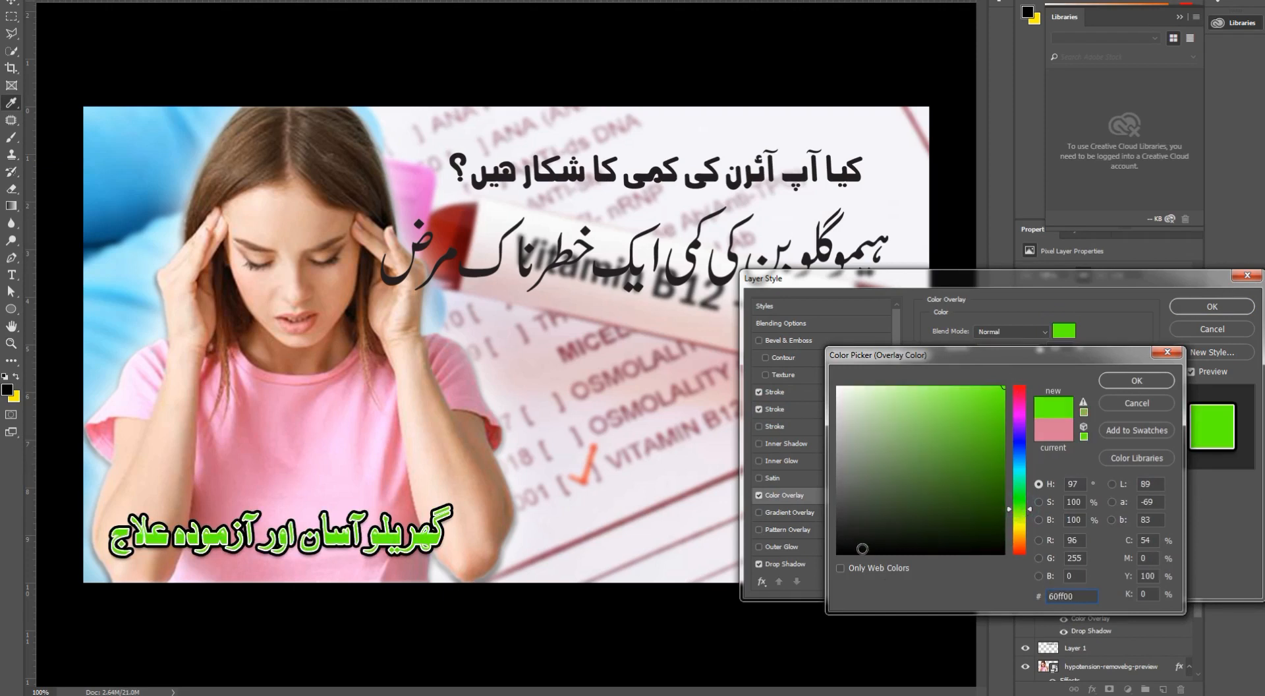
left_click_drag(862, 549, 821, 570)
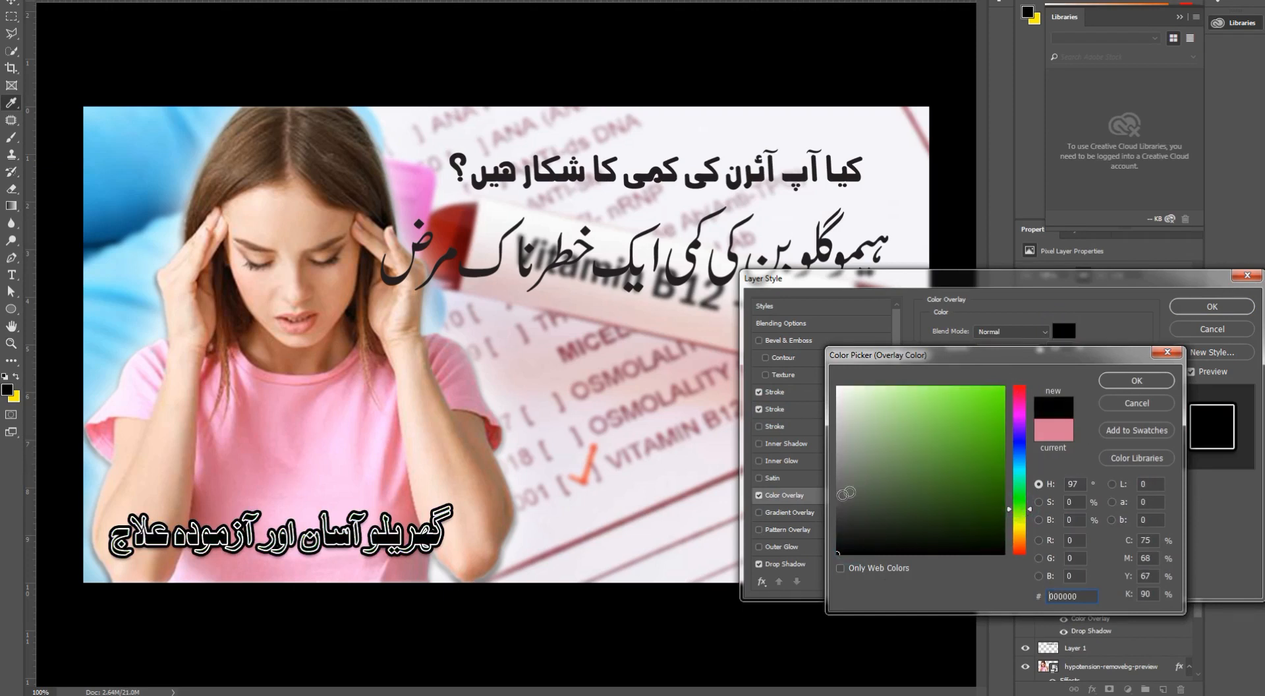
left_click_drag(847, 493, 933, 424)
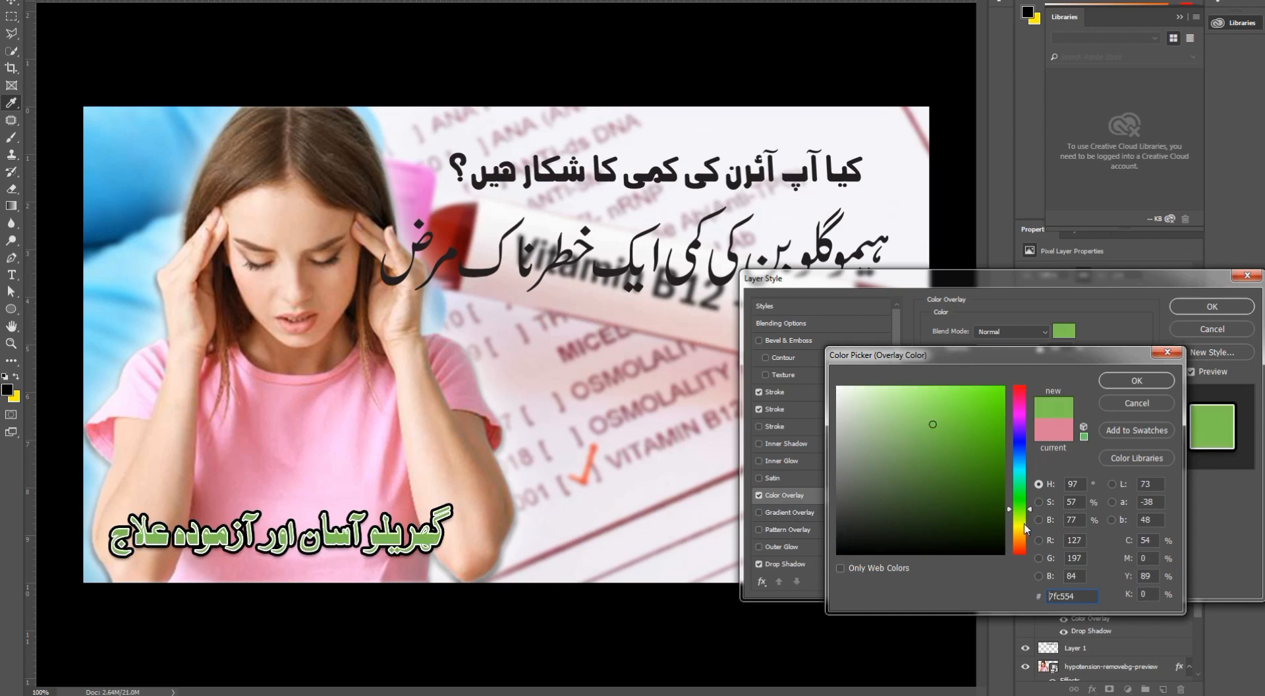
left_click_drag(1024, 524, 1023, 533)
left_click_drag(991, 398, 1009, 384)
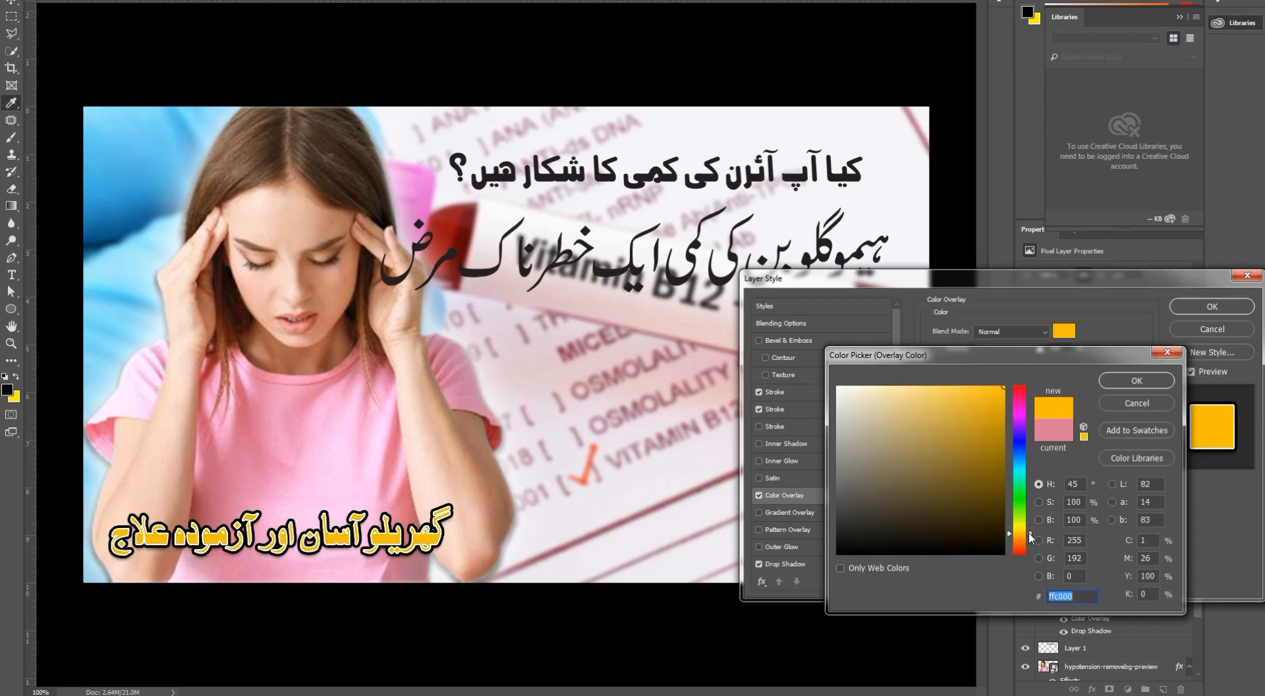
left_click_drag(1032, 537, 1032, 541)
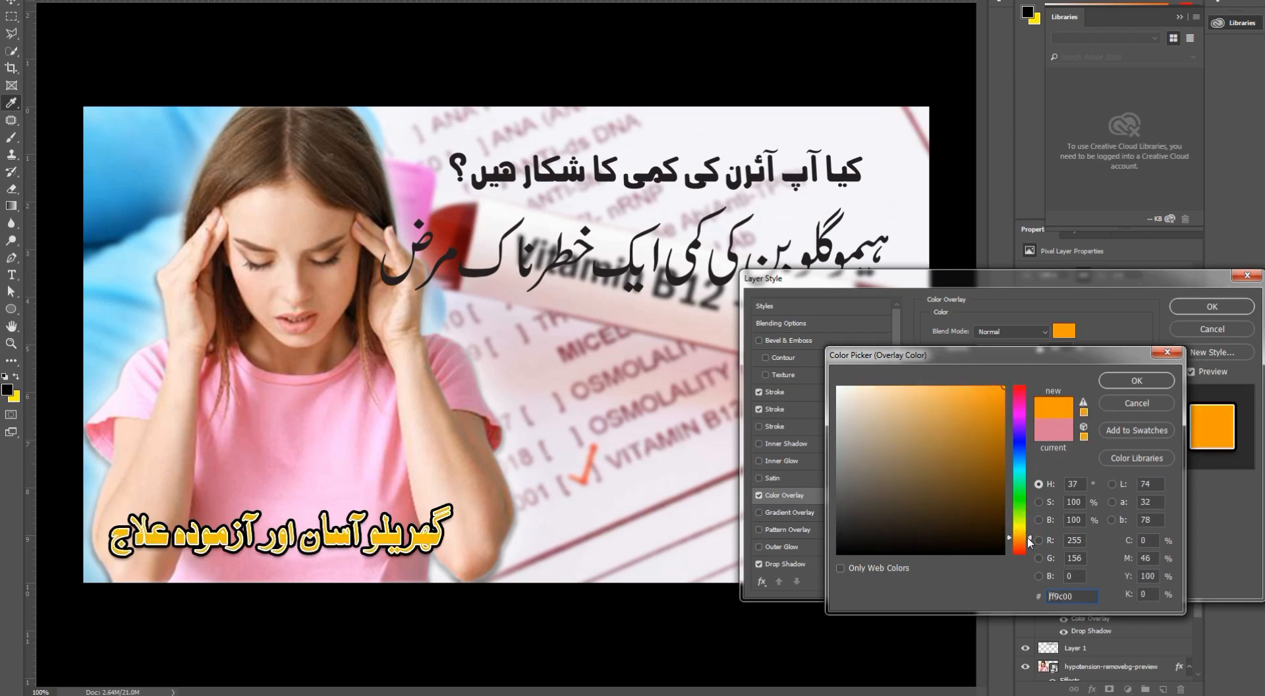
left_click(1118, 387)
Step: Turn off the lower-left line's white stroke and drop shadow, set its black stroke to 4 px, and apply the layer style
left_click(759, 409)
left_click(759, 409)
left_click(759, 392)
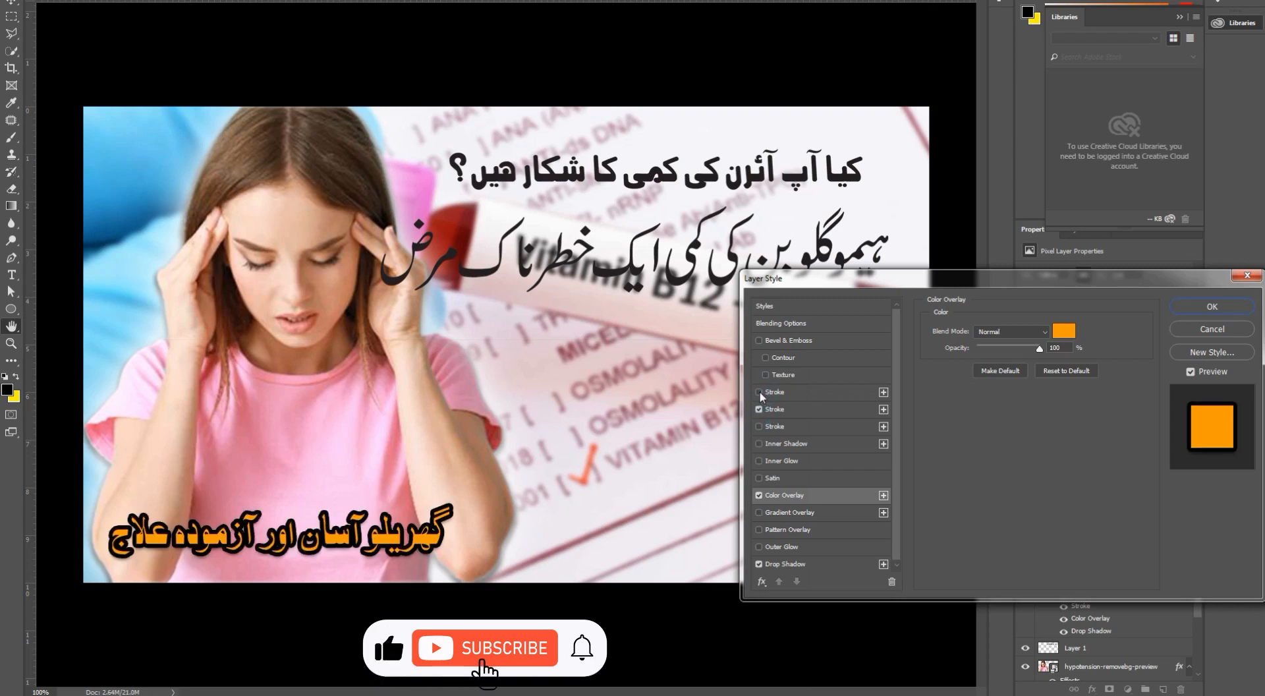
left_click(775, 409)
left_click(1058, 328)
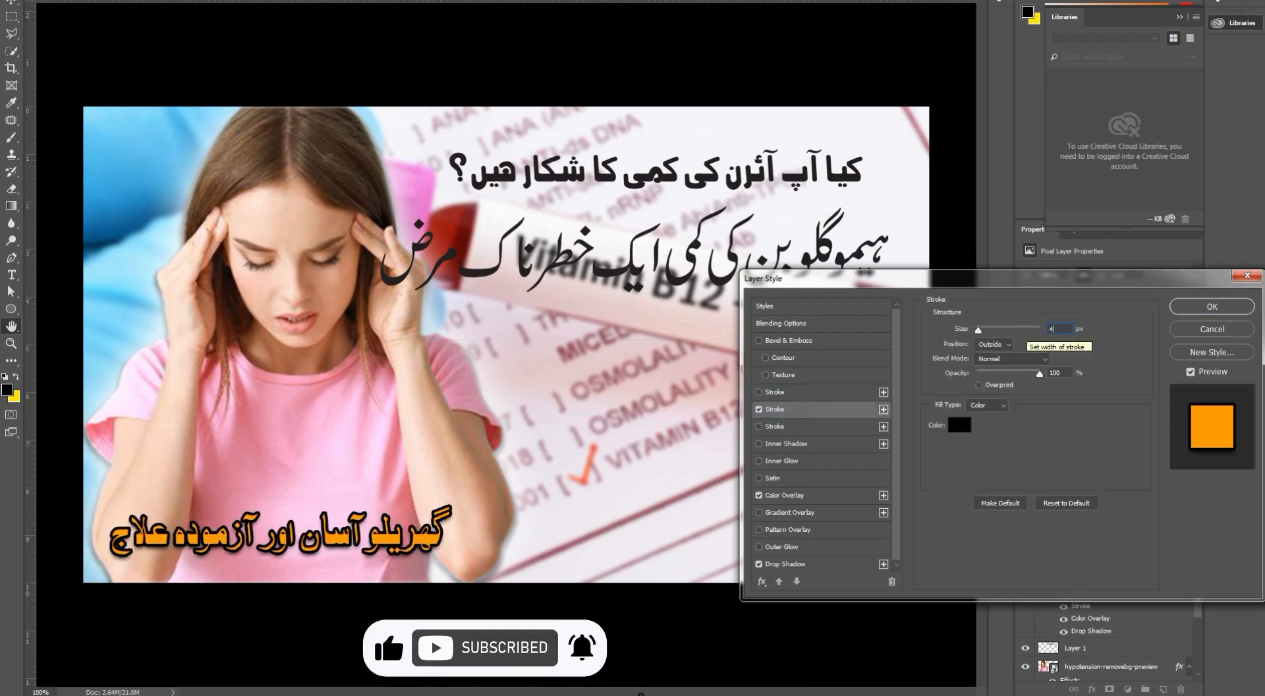
left_click(759, 564)
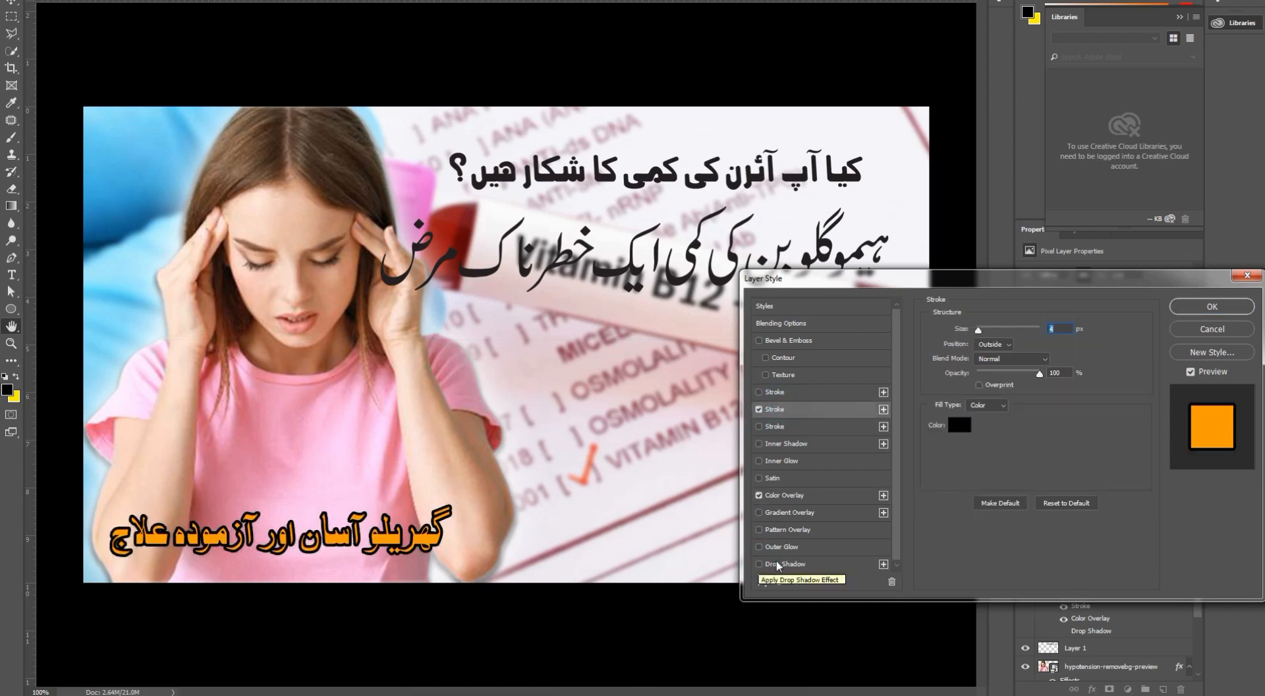
left_click(1201, 310)
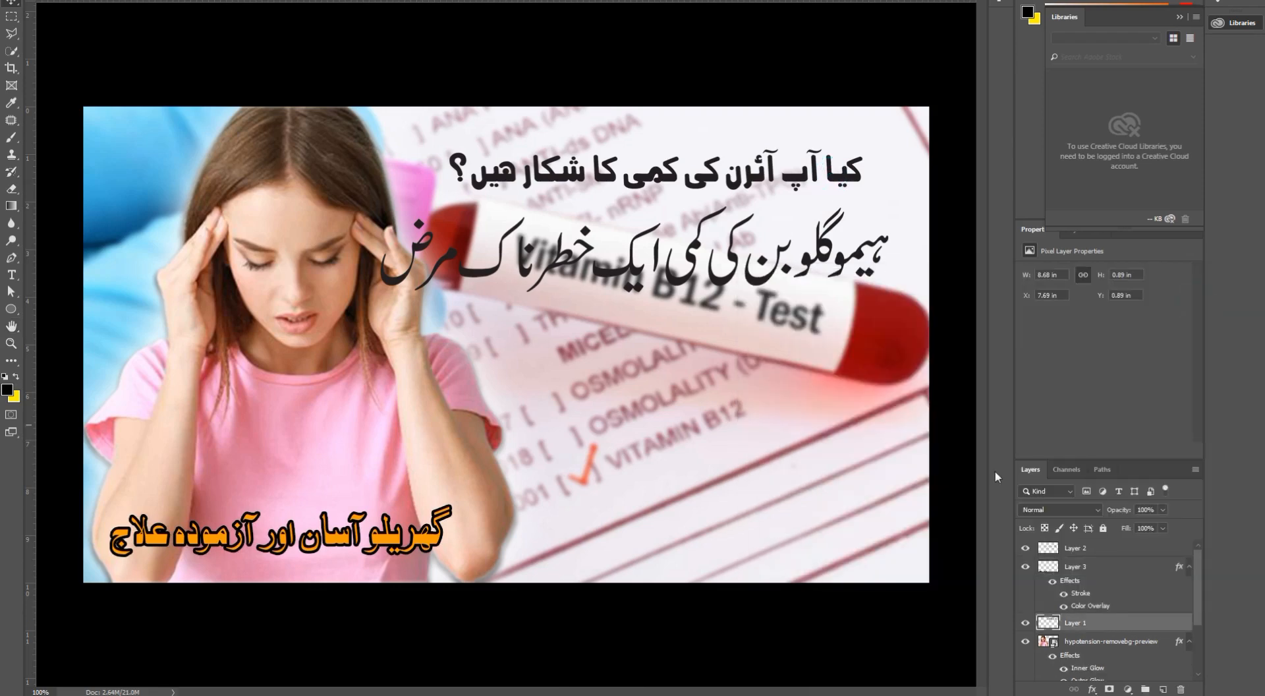
Step: Add a Color Overlay in bright red ff003e to the thin Urdu line below the bold question
double_click(1171, 551)
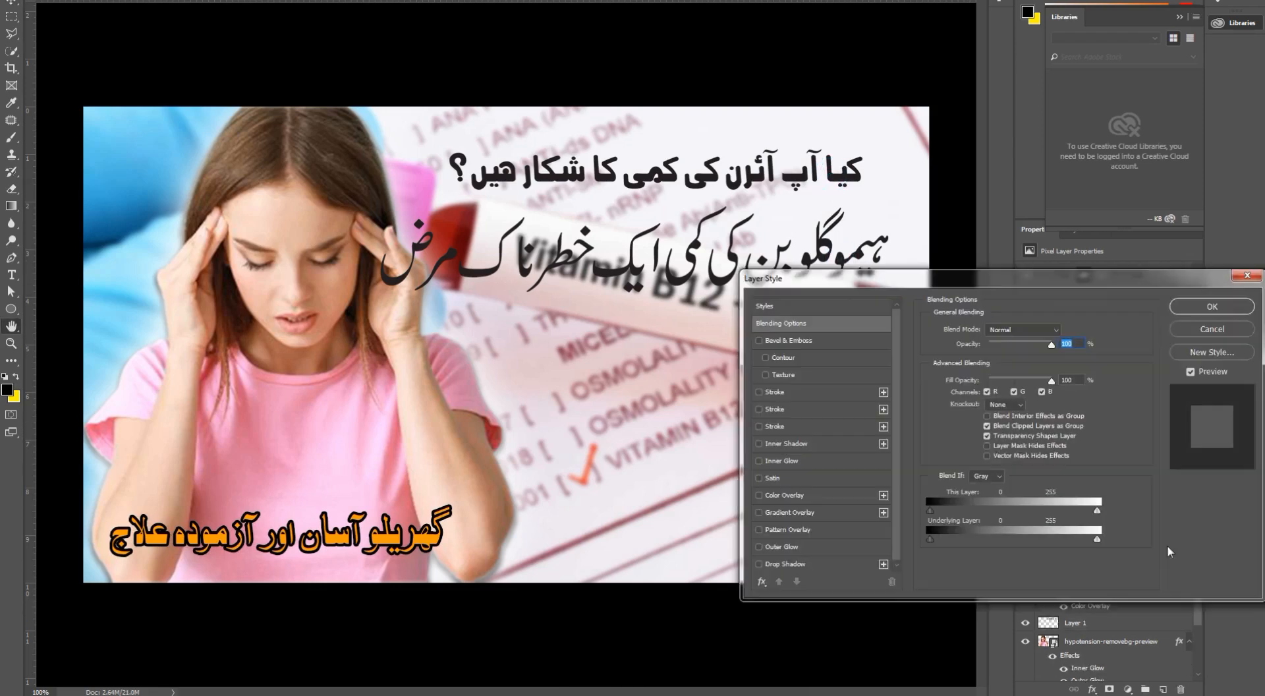
left_click(783, 498)
left_click(1064, 331)
left_click(239, 432)
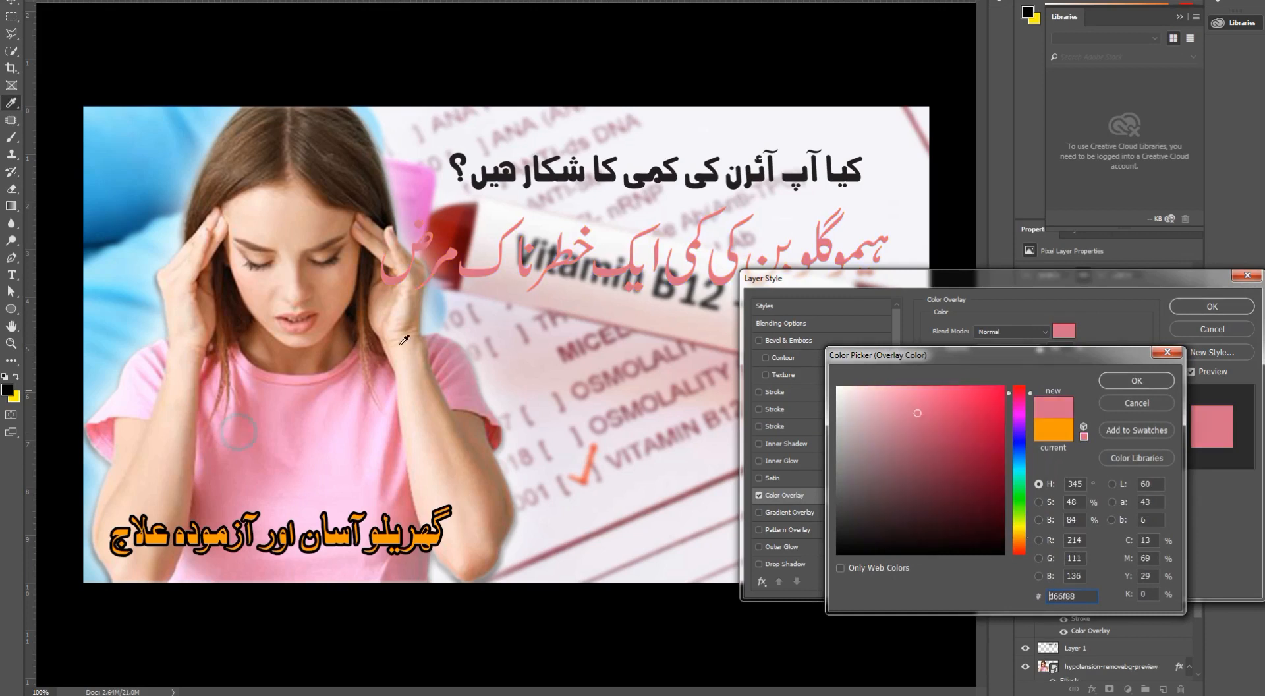
left_click_drag(972, 401, 1013, 387)
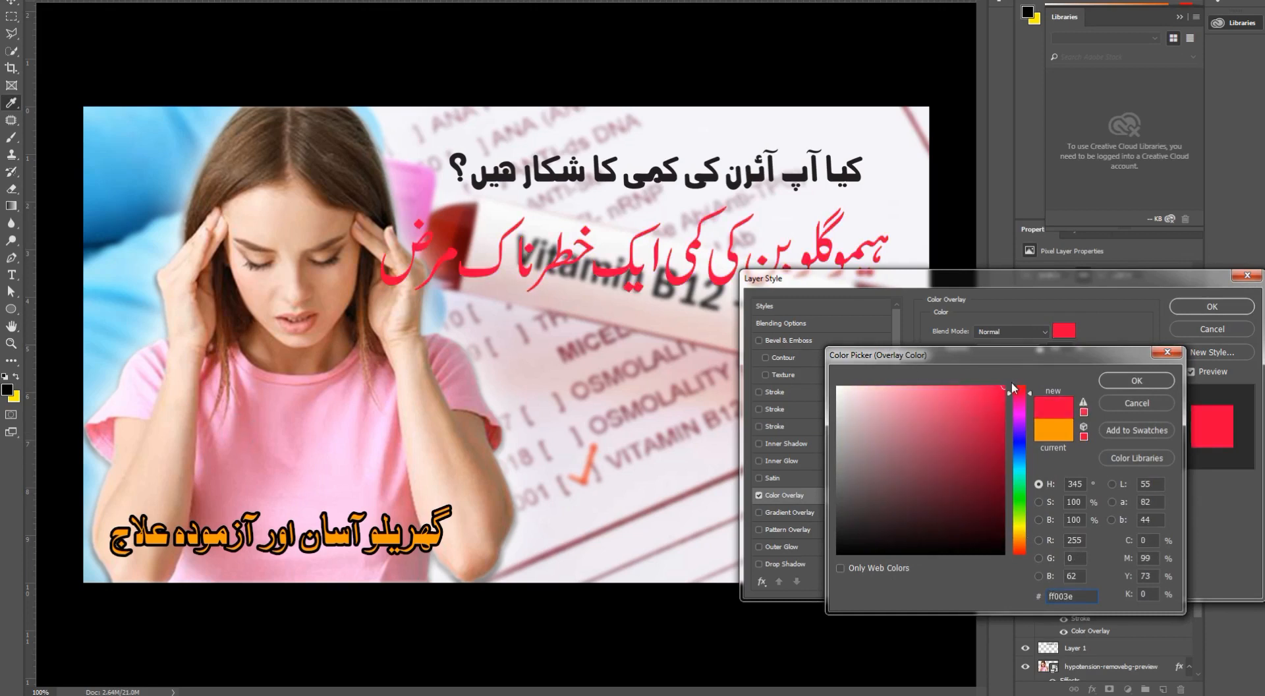
left_click(1137, 381)
Step: Add a white 6 px outside stroke and a black drop shadow with distance 11 px, spread 10% and size 13 px to the red line
left_click(782, 393)
double_click(1062, 329)
type("8")
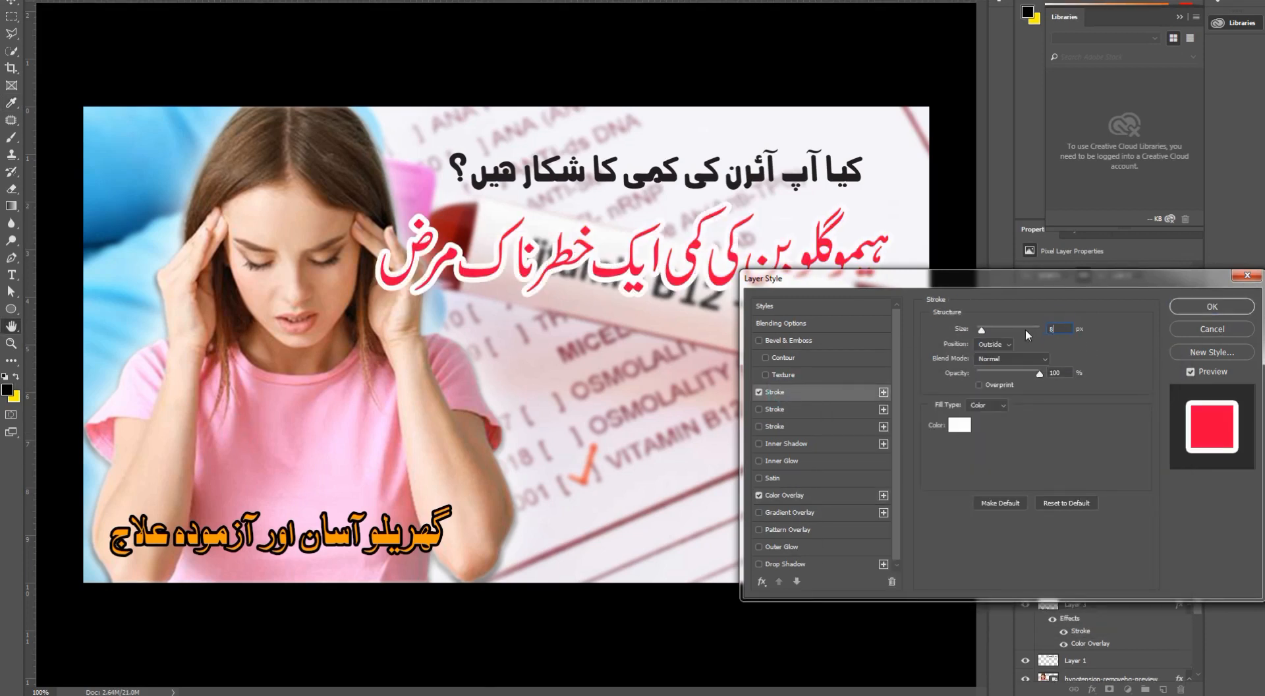
double_click(1054, 328)
type("6")
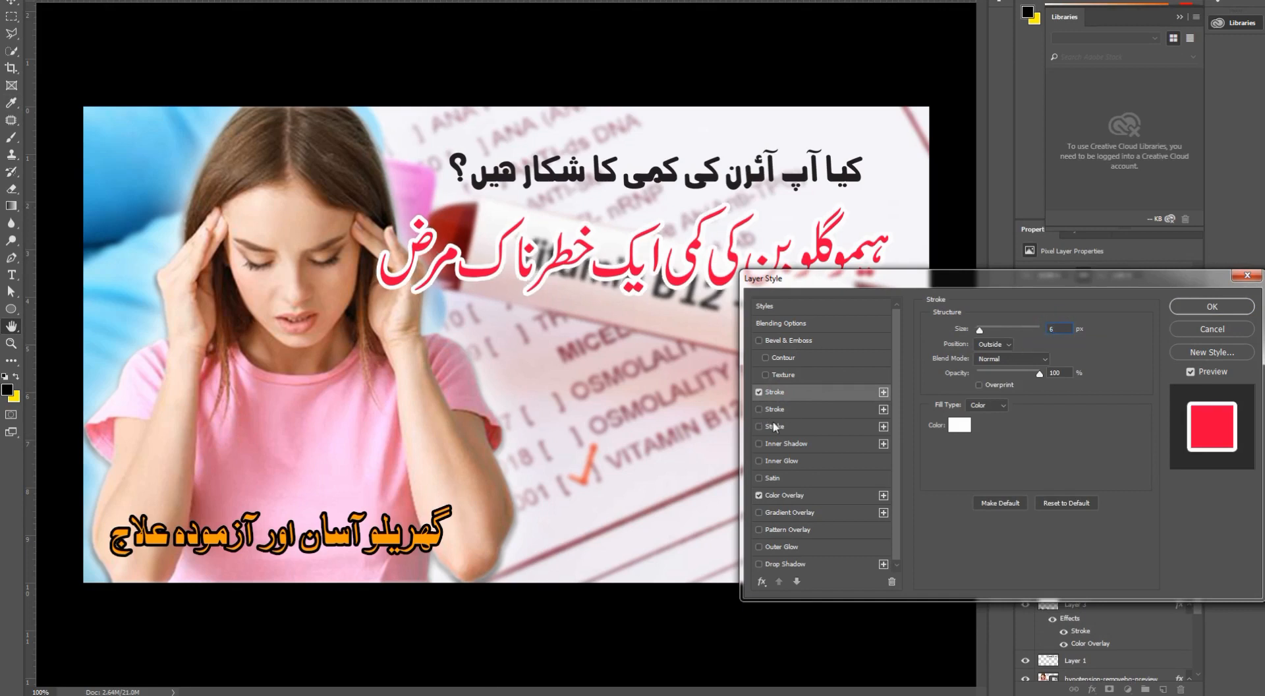
left_click(790, 565)
mouse_move(980, 389)
left_mouse_down()
mouse_move(983, 422)
mouse_move(983, 388)
mouse_move(985, 407)
left_mouse_up()
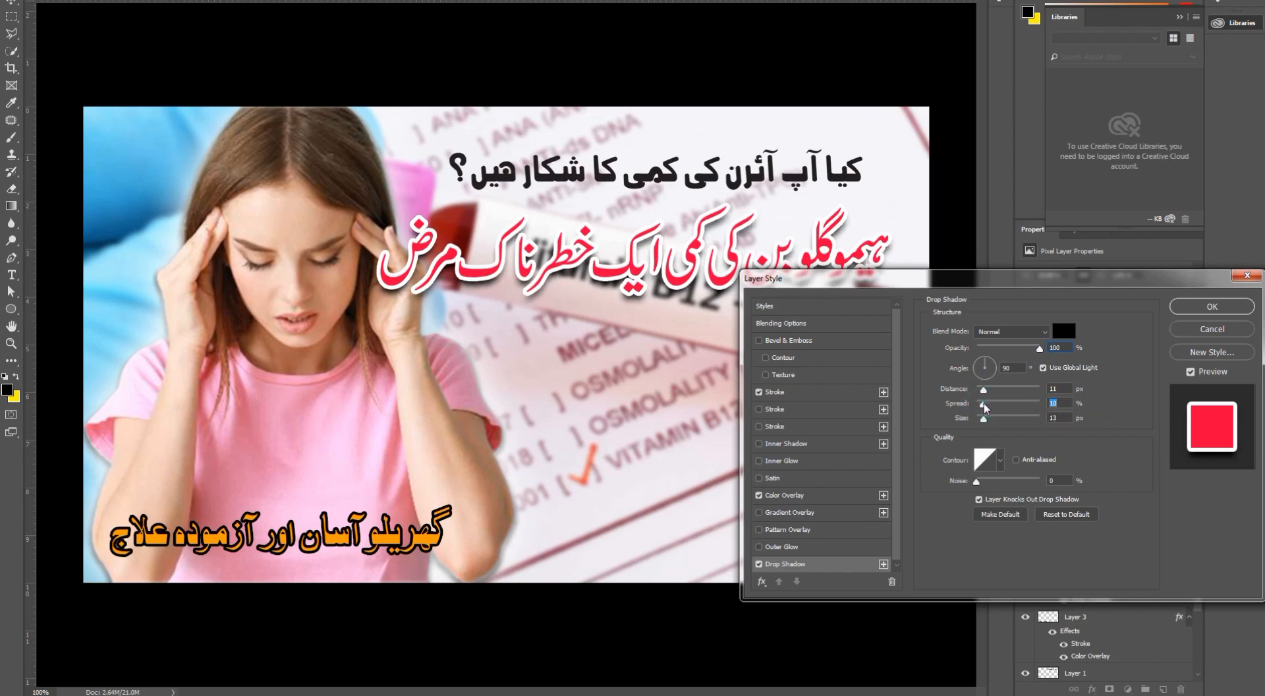
Step: Reduce the red line's white stroke to 4 px
left_click(791, 394)
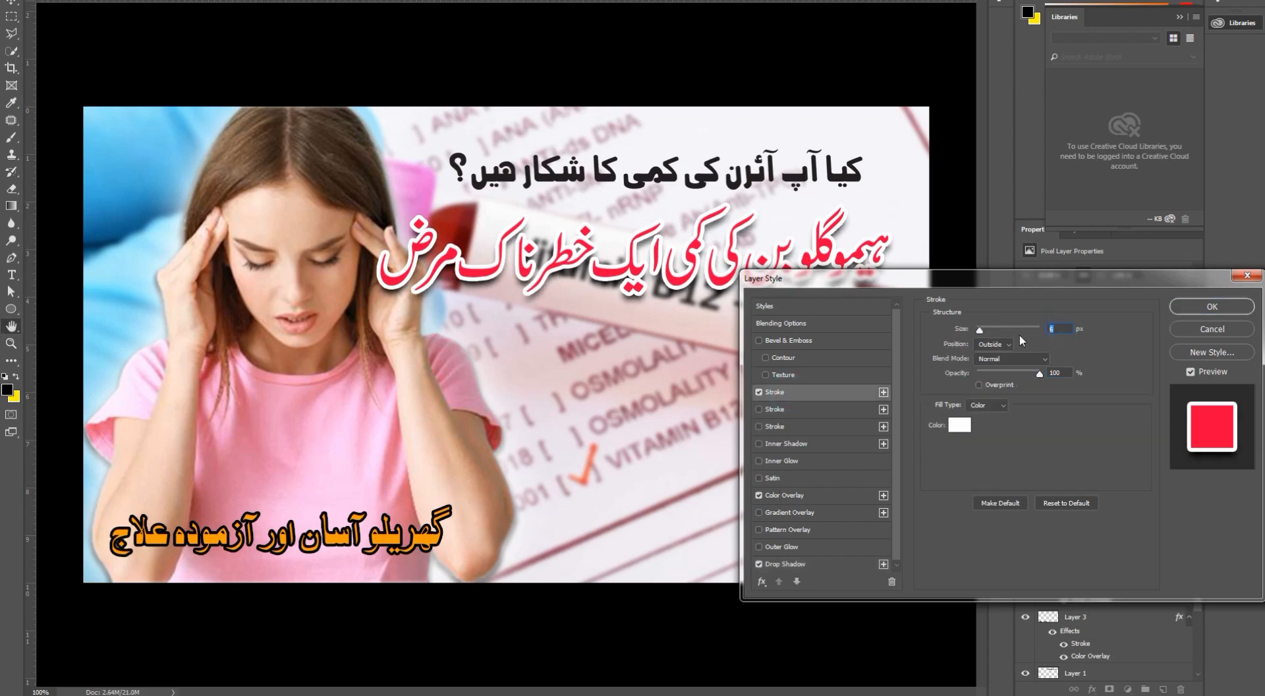
type("4")
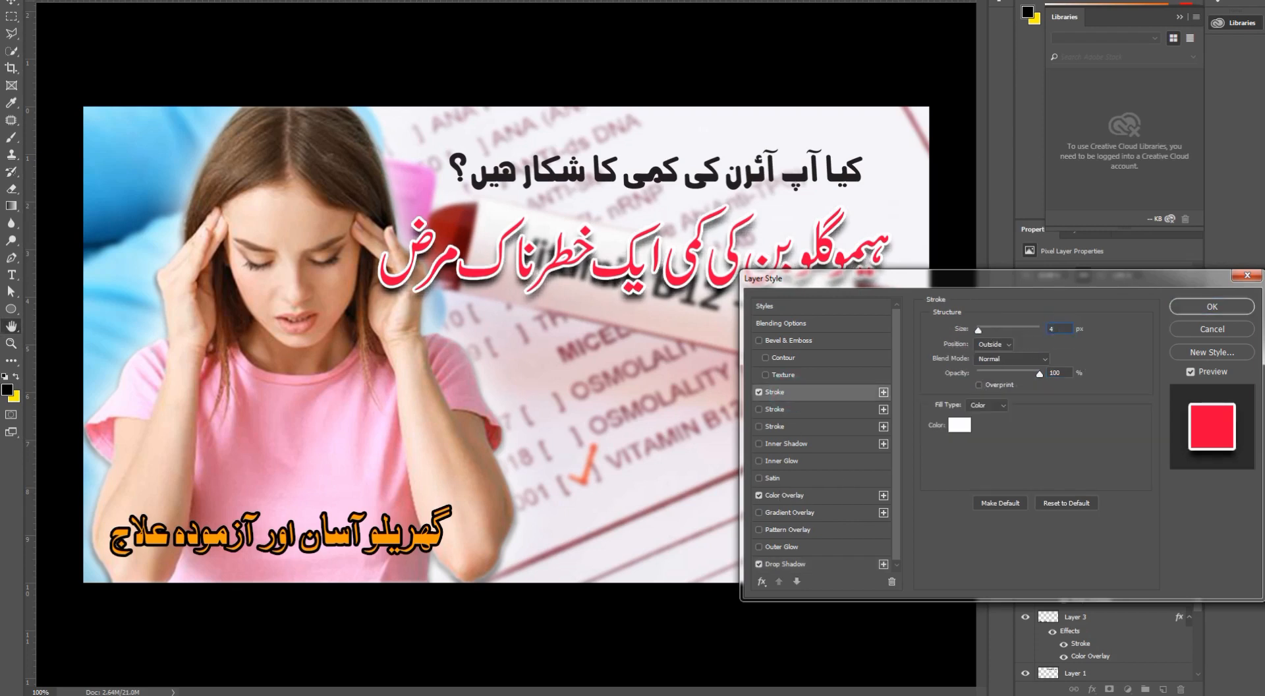
left_click(804, 393)
left_click_drag(980, 336, 982, 334)
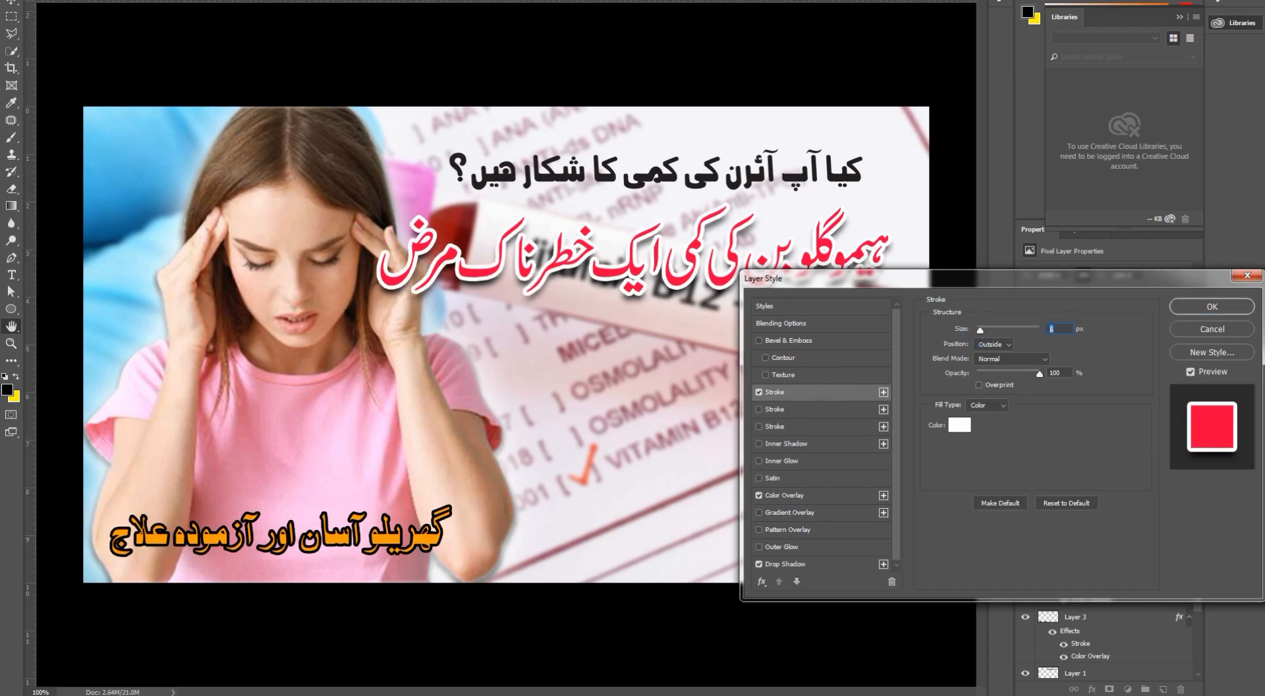
type("4")
Step: Fine-tune the red line's drop shadow size and distance and apply the layer style
left_click(787, 564)
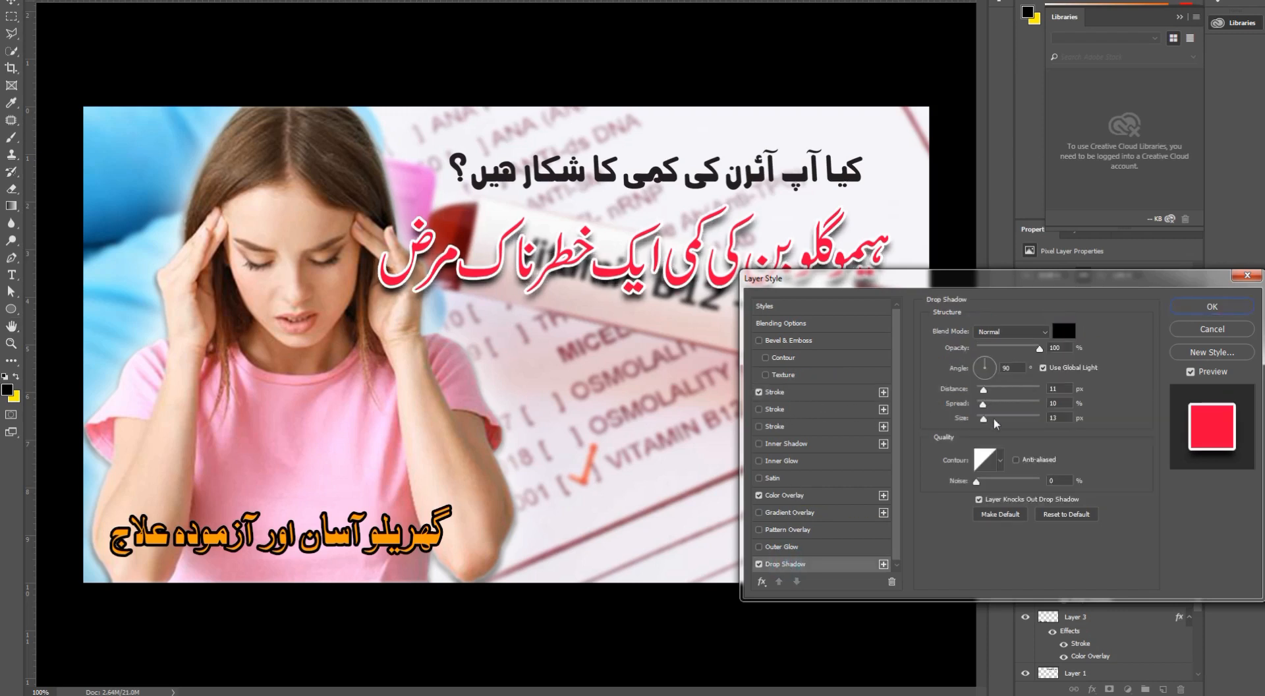
left_click_drag(985, 420, 982, 391)
left_click(1212, 306)
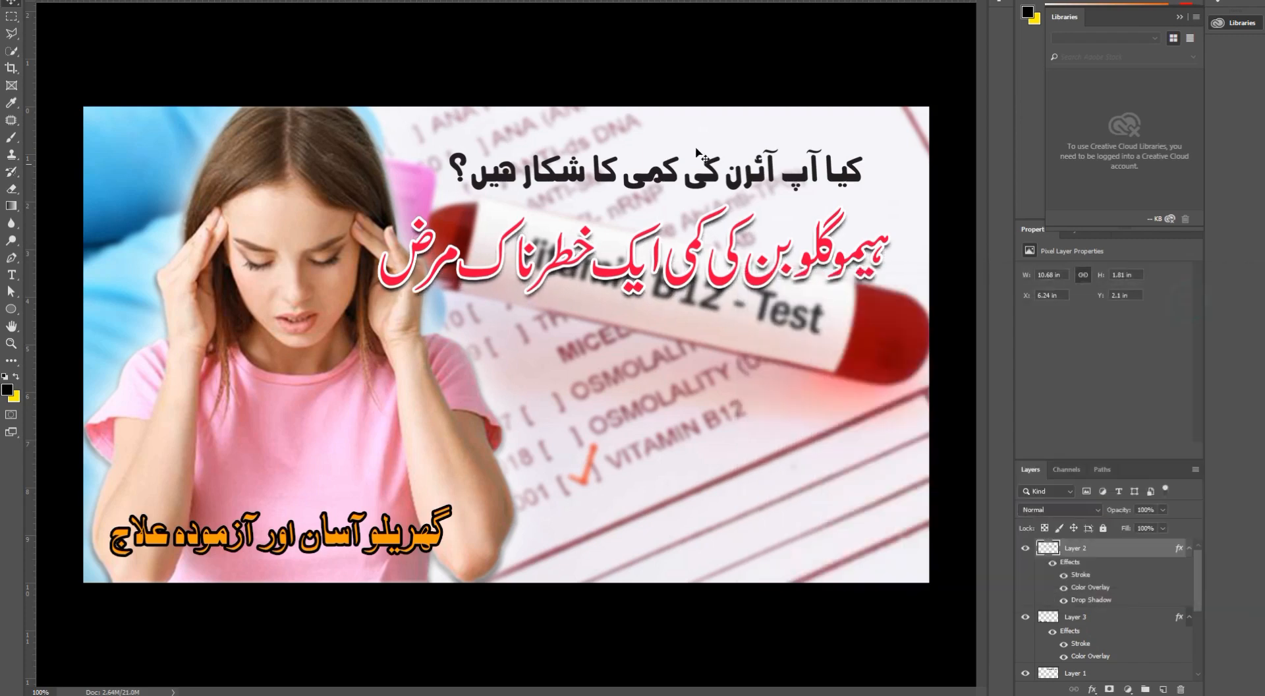
Step: Add a white ffffff Color Overlay to the bold Urdu question line
double_click(1180, 672)
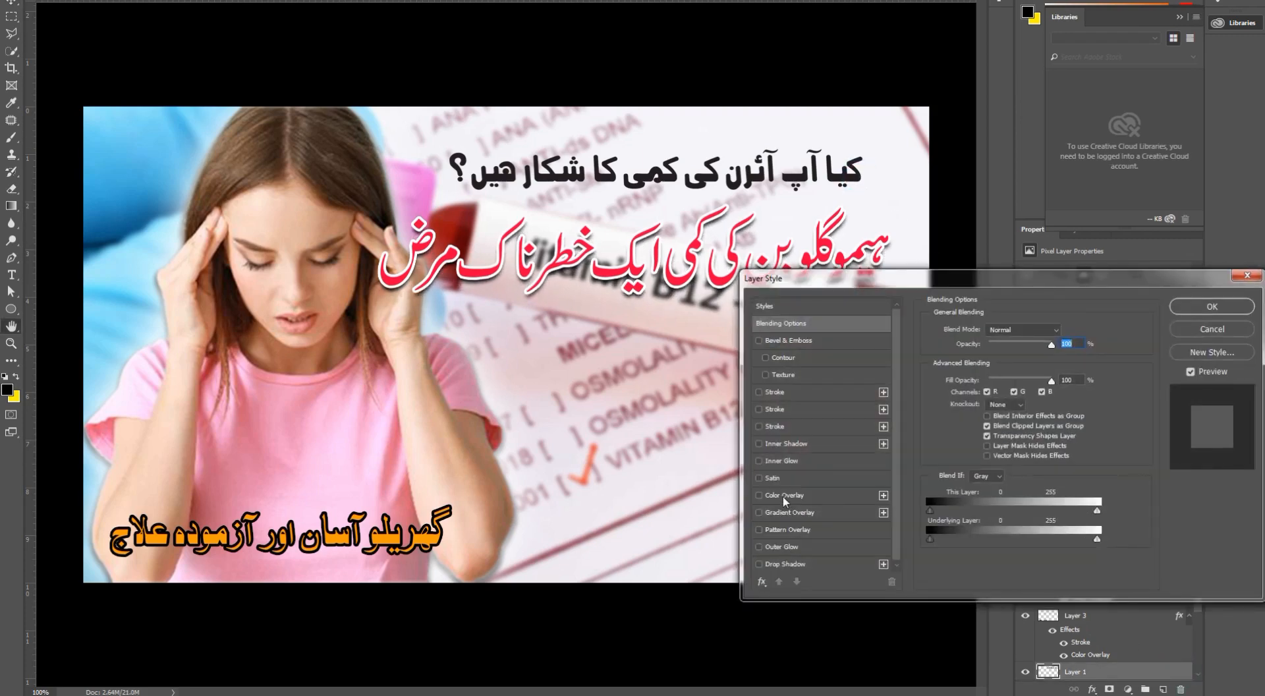
left_click(785, 495)
left_click(1065, 331)
left_click(837, 387)
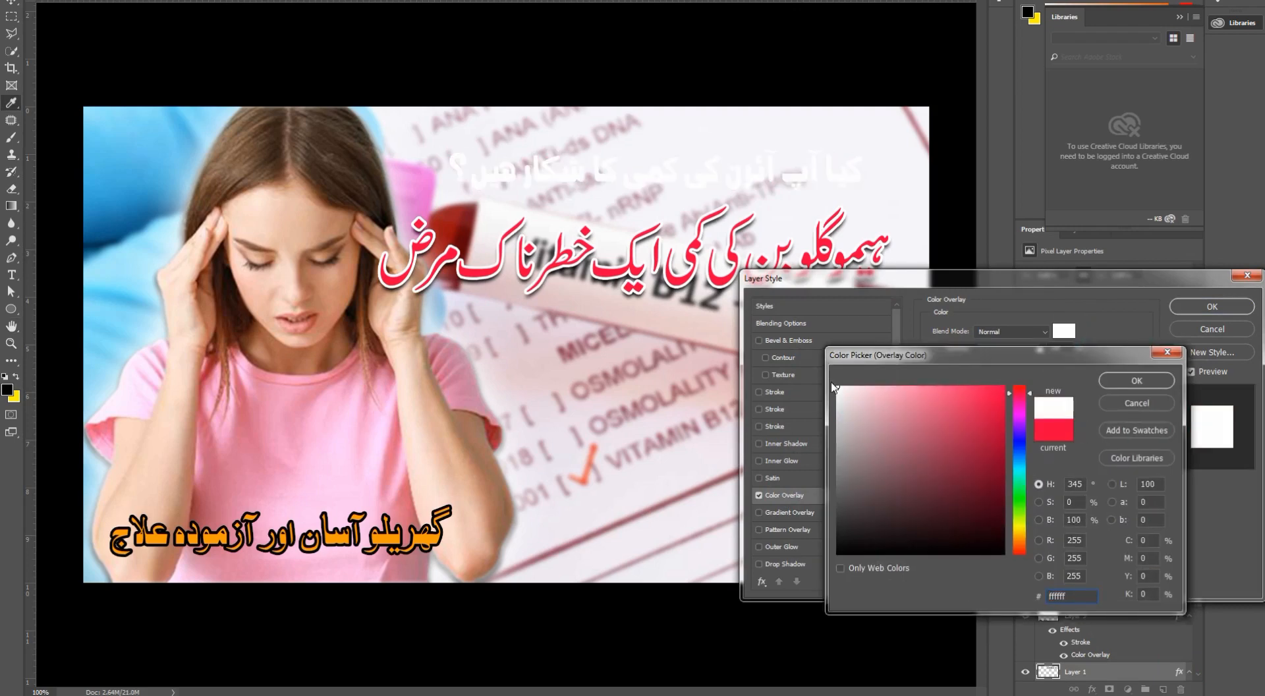
left_click(1111, 381)
Step: Add a black 4 px outside stroke and a black drop shadow with distance 7 px, spread 9% and size 8 px to the question line
left_click(794, 392)
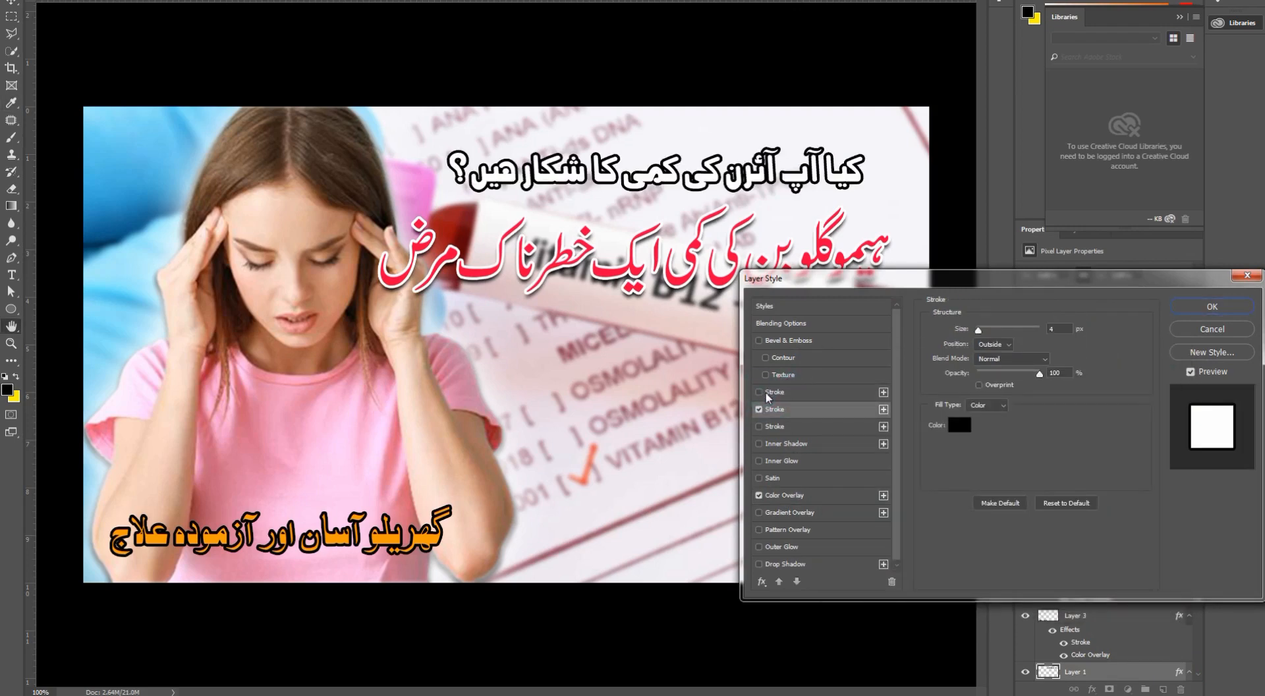
left_click(788, 564)
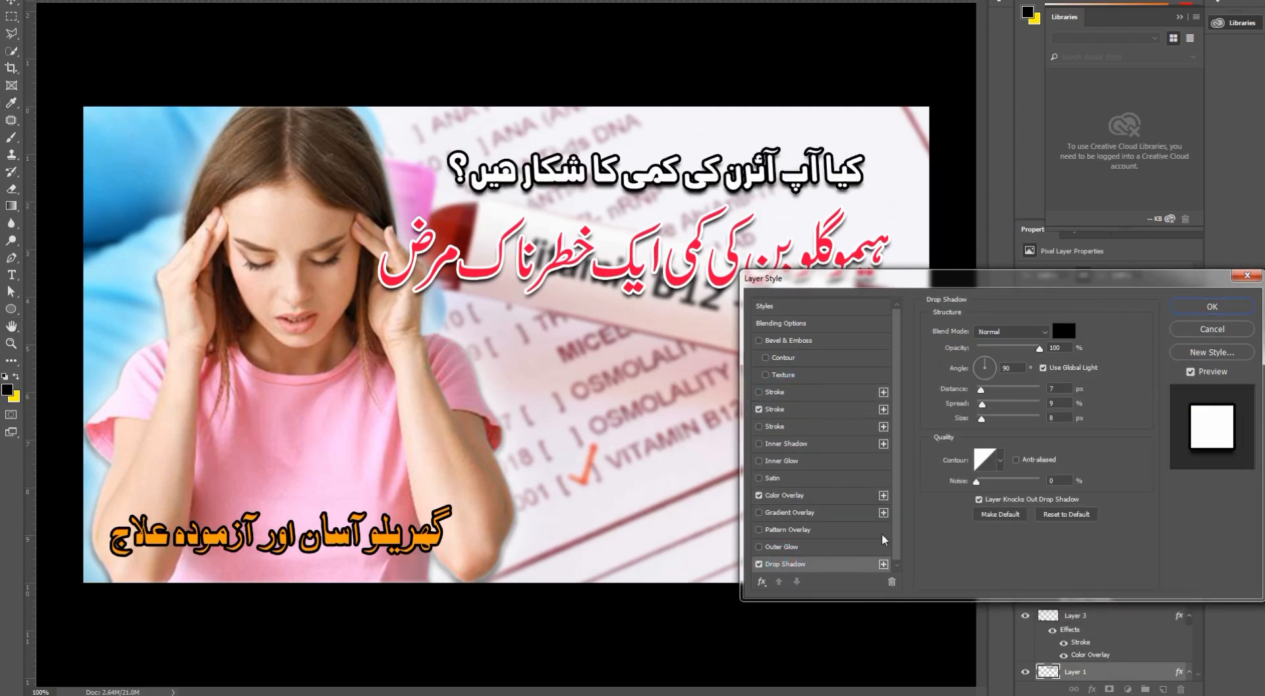
left_click(1211, 308)
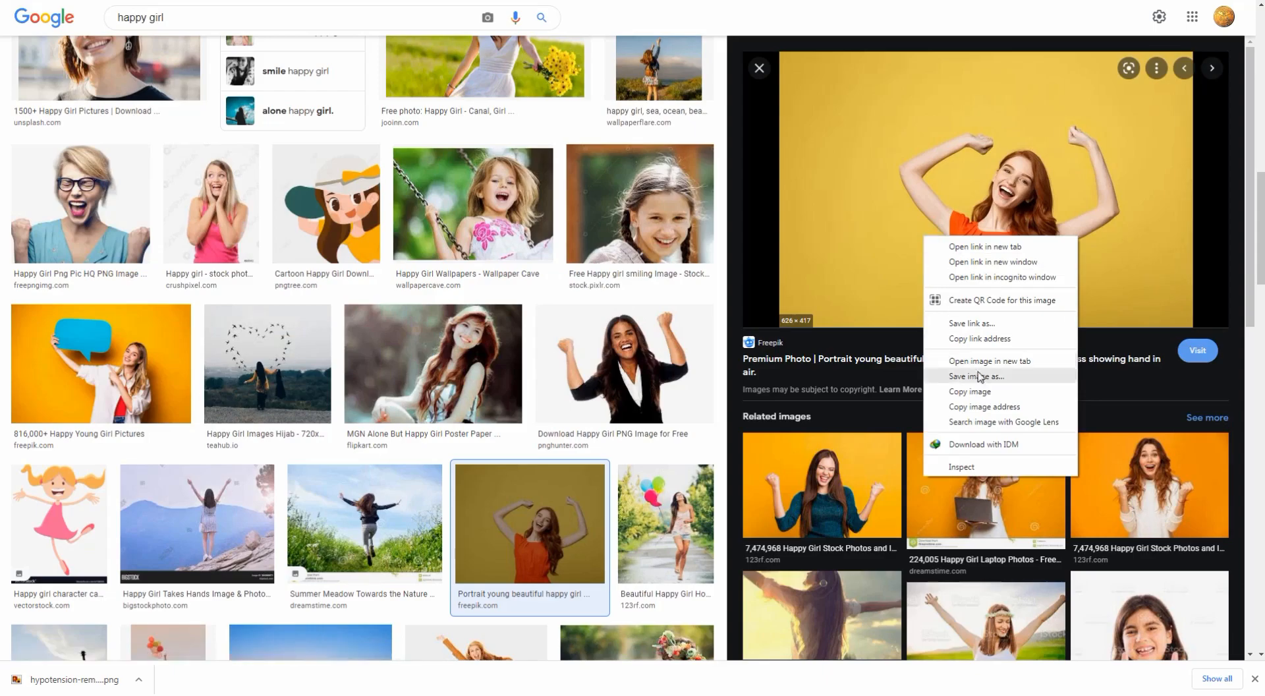
Step: Copy the photo of the happy girl in orange from Google Images into remove.bg and download its cutout
left_click(984, 406)
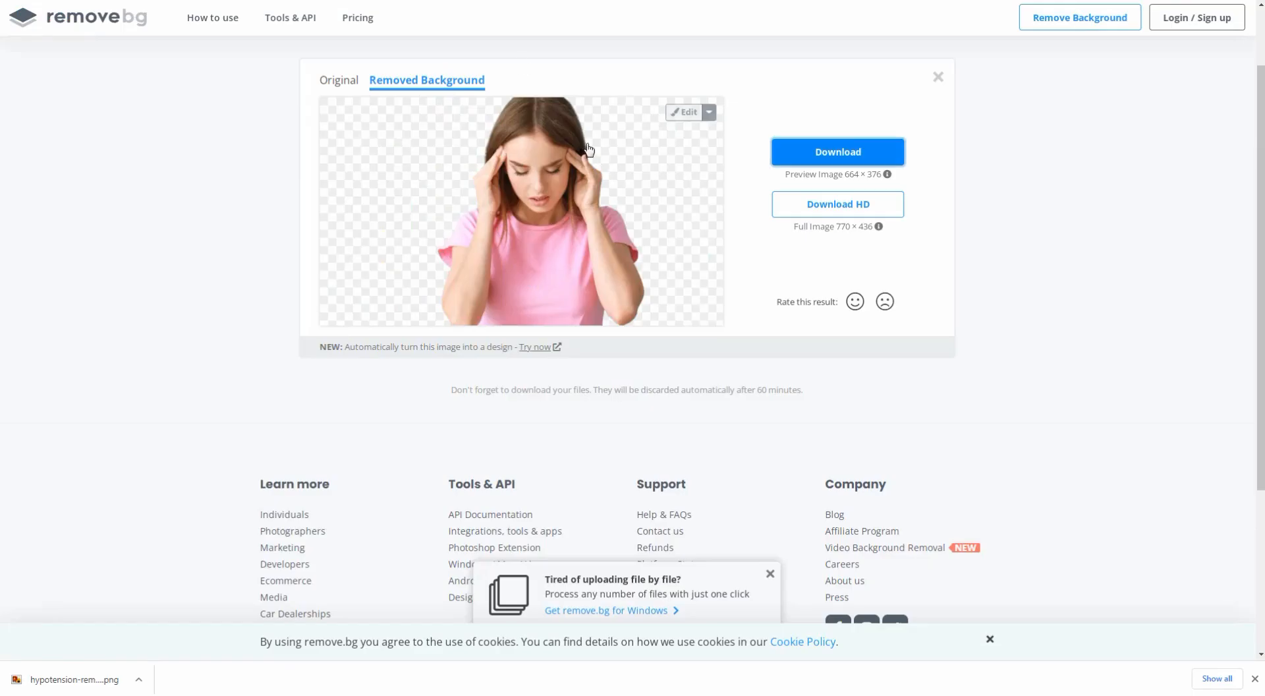
key("ctrl+v")
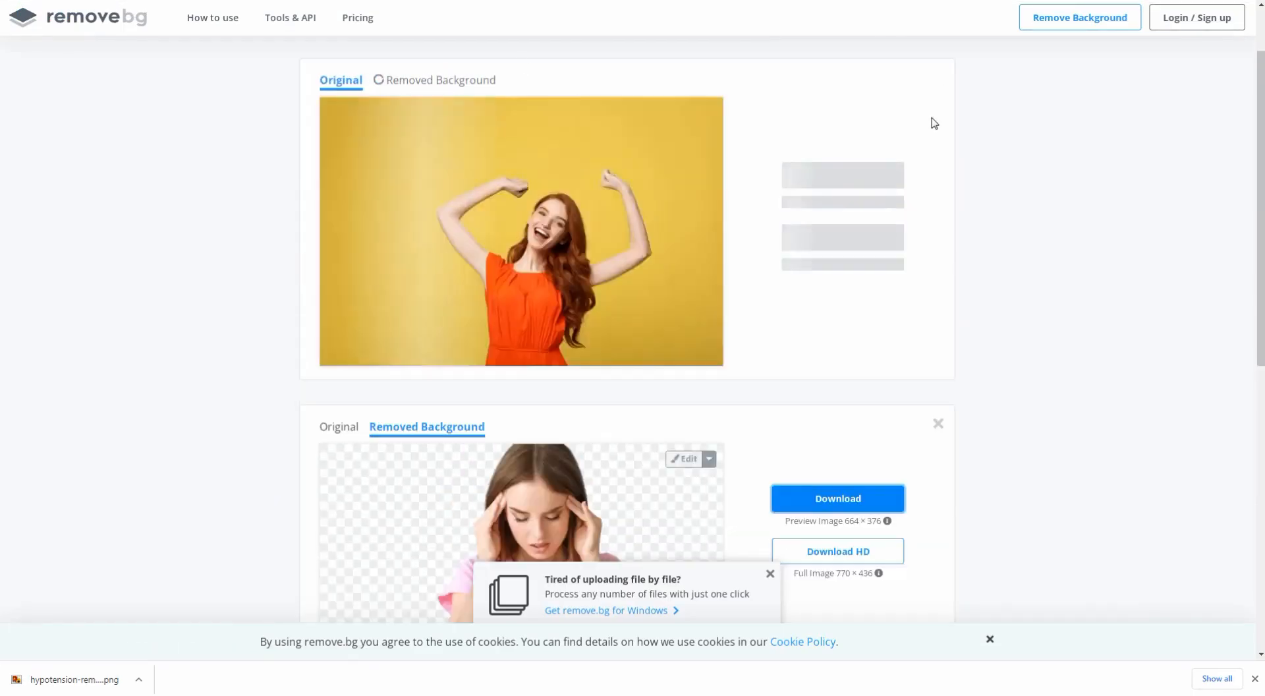
left_click(865, 170)
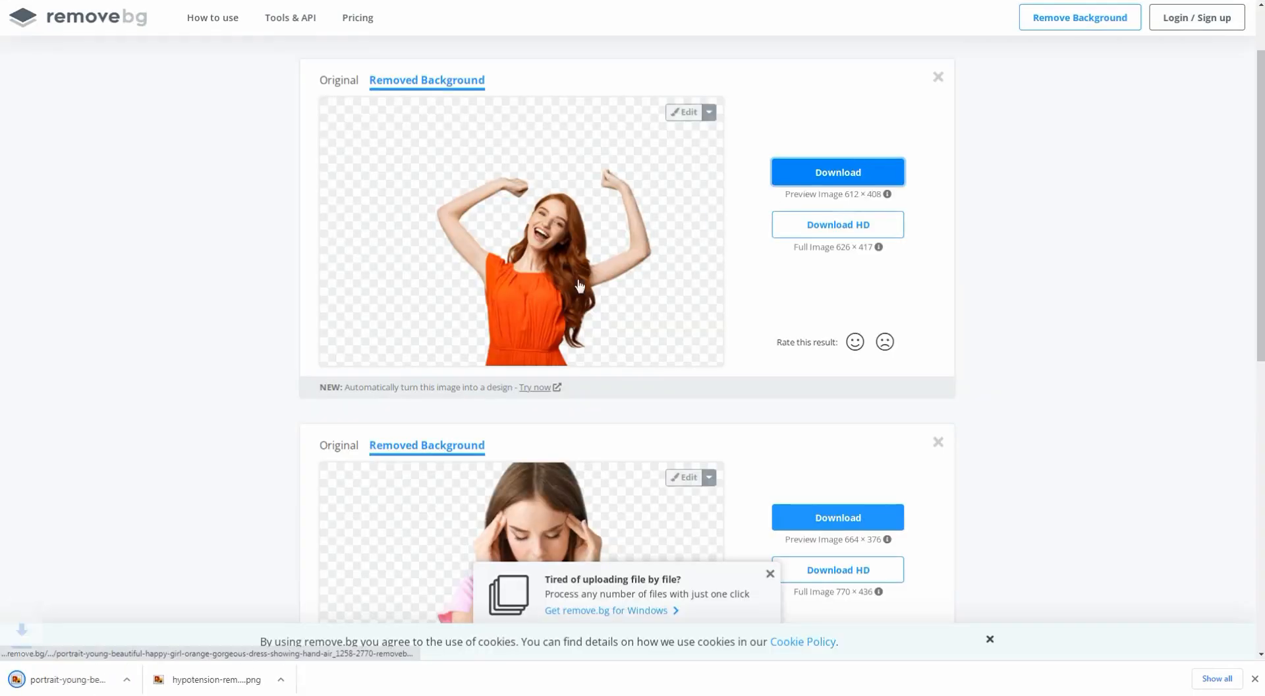
Step: Place the downloaded happy girl cutout in the Photoshop thumbnail's lower right corner, scaled to about 13.2 x 8.8 in
left_click(138, 680)
left_click(165, 633)
left_click_drag(537, 184, 817, 517)
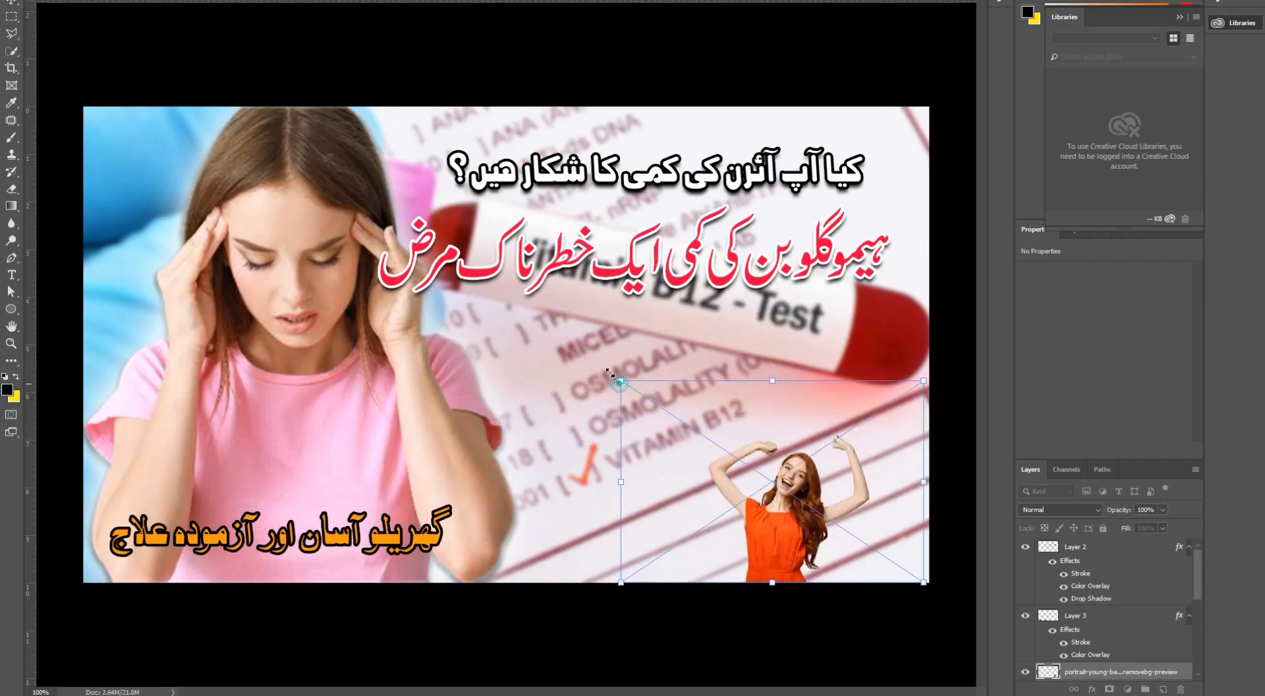
left_click_drag(709, 432, 177, 167)
left_click_drag(580, 489, 722, 522)
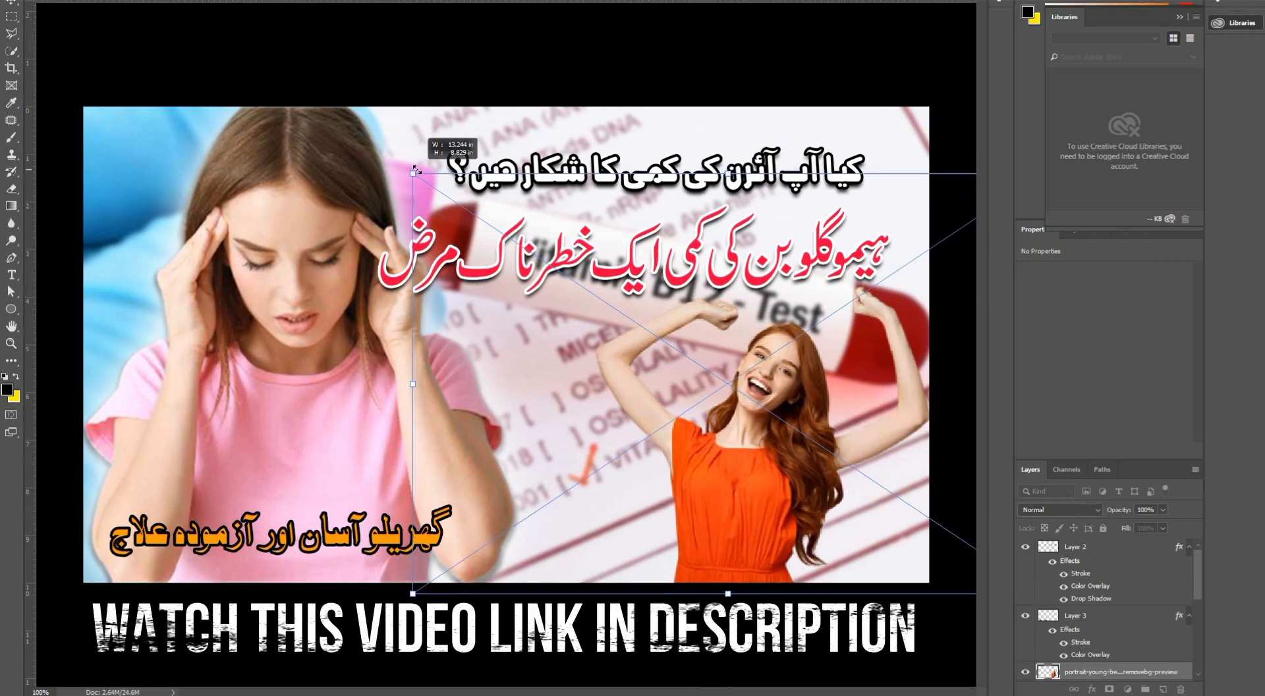
key("Return")
Step: Stack the three Urdu lines across the lower middle of the thumbnail and raise the question line's layer above the happy girl
left_click_drag(764, 233, 597, 382)
left_click_drag(645, 192, 499, 360)
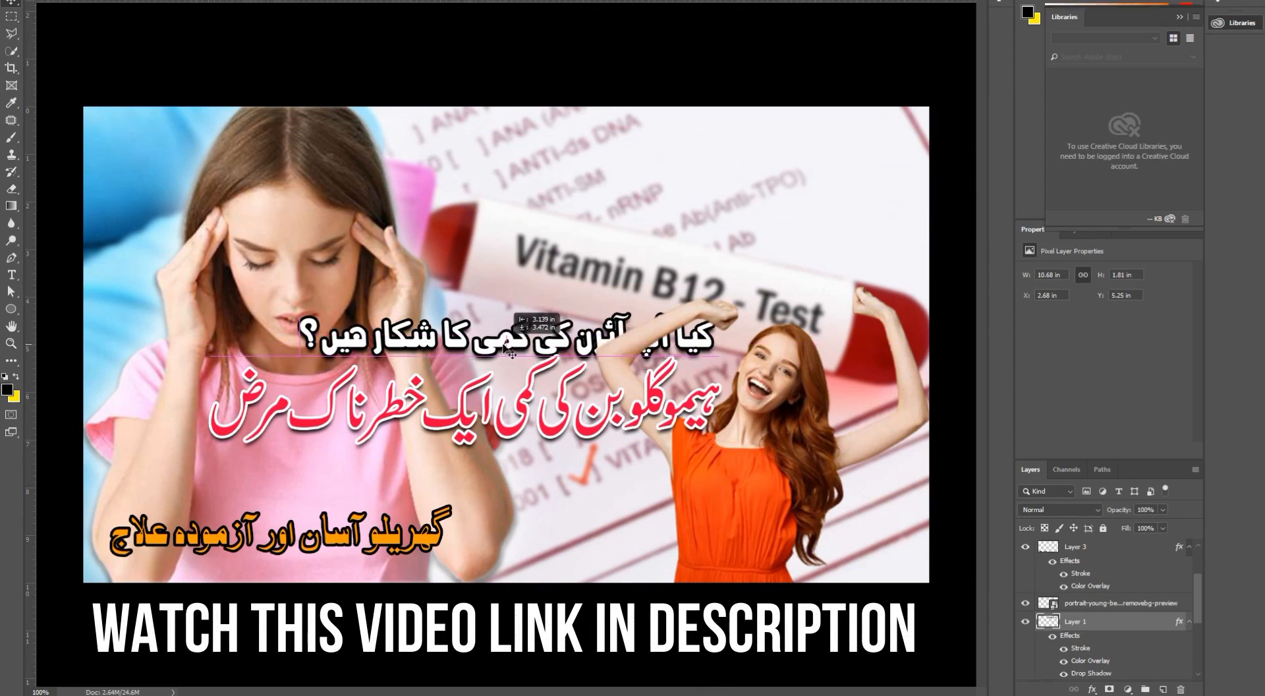
left_click_drag(1086, 625, 1077, 545)
left_click_drag(391, 547, 500, 489)
left_click_drag(655, 343, 664, 334)
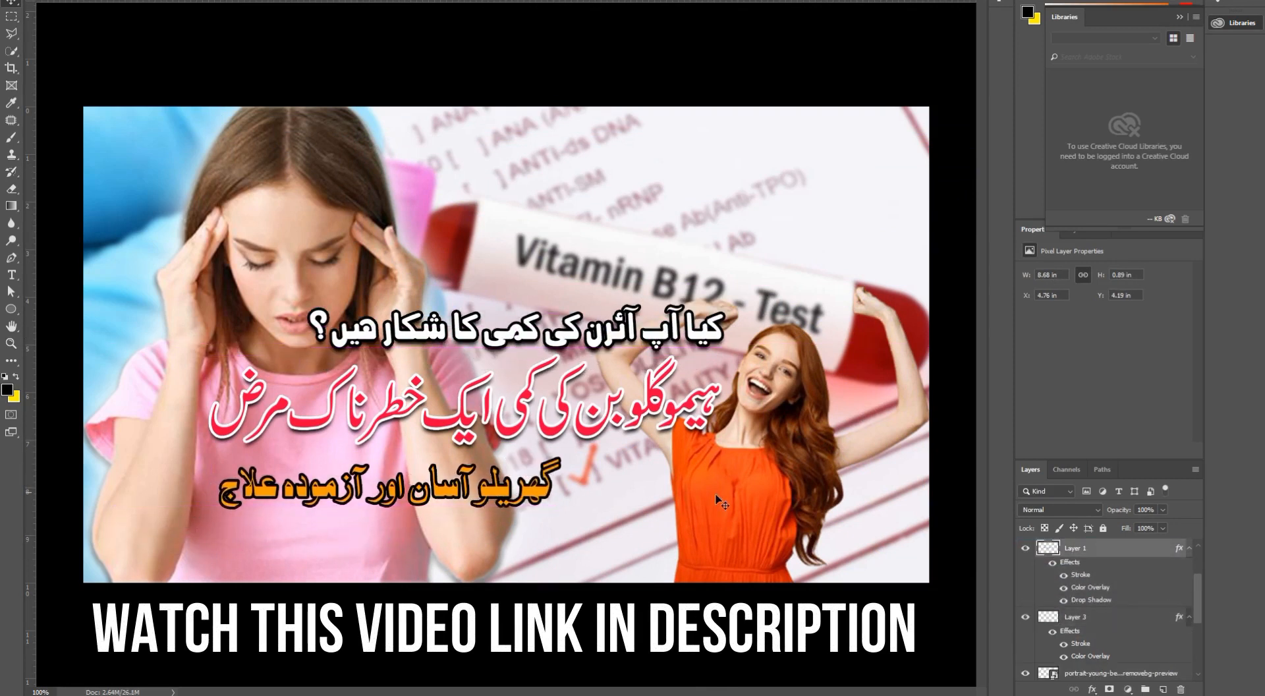
Step: Add a white Outer Glow with 72% opacity and 73 px size to the happy girl layer
left_click(713, 498)
double_click(1184, 673)
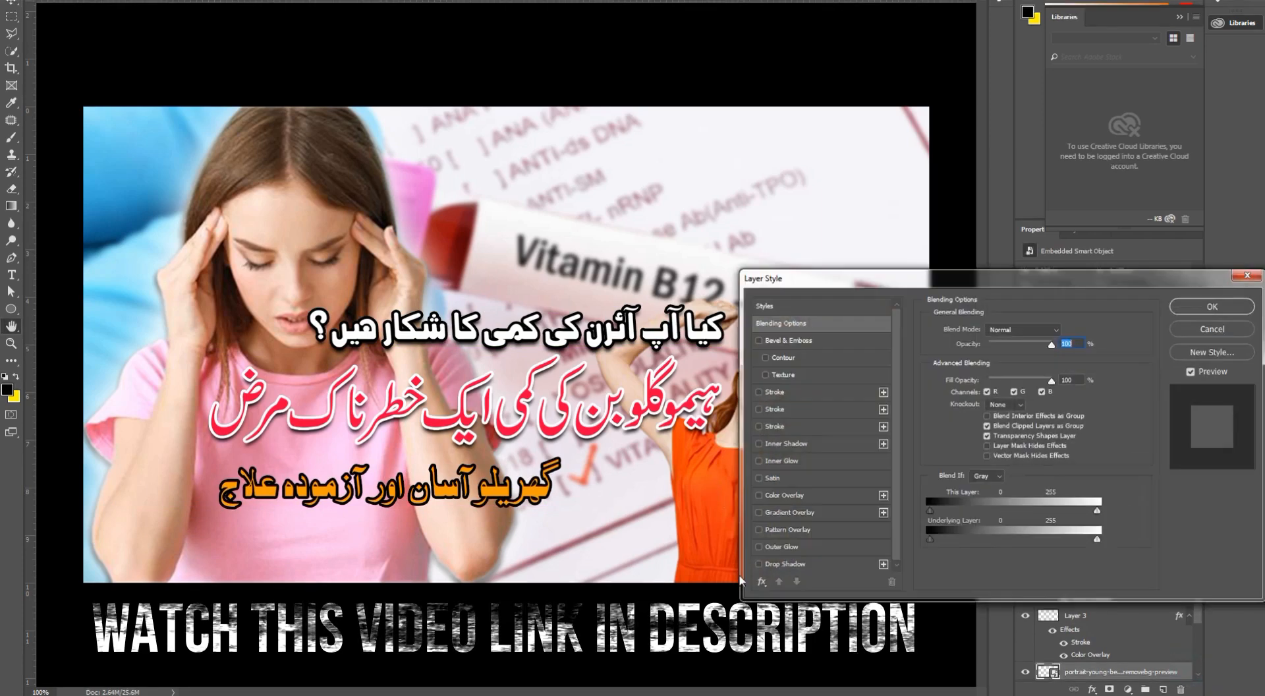
left_click(782, 547)
left_click_drag(924, 290, 763, 303)
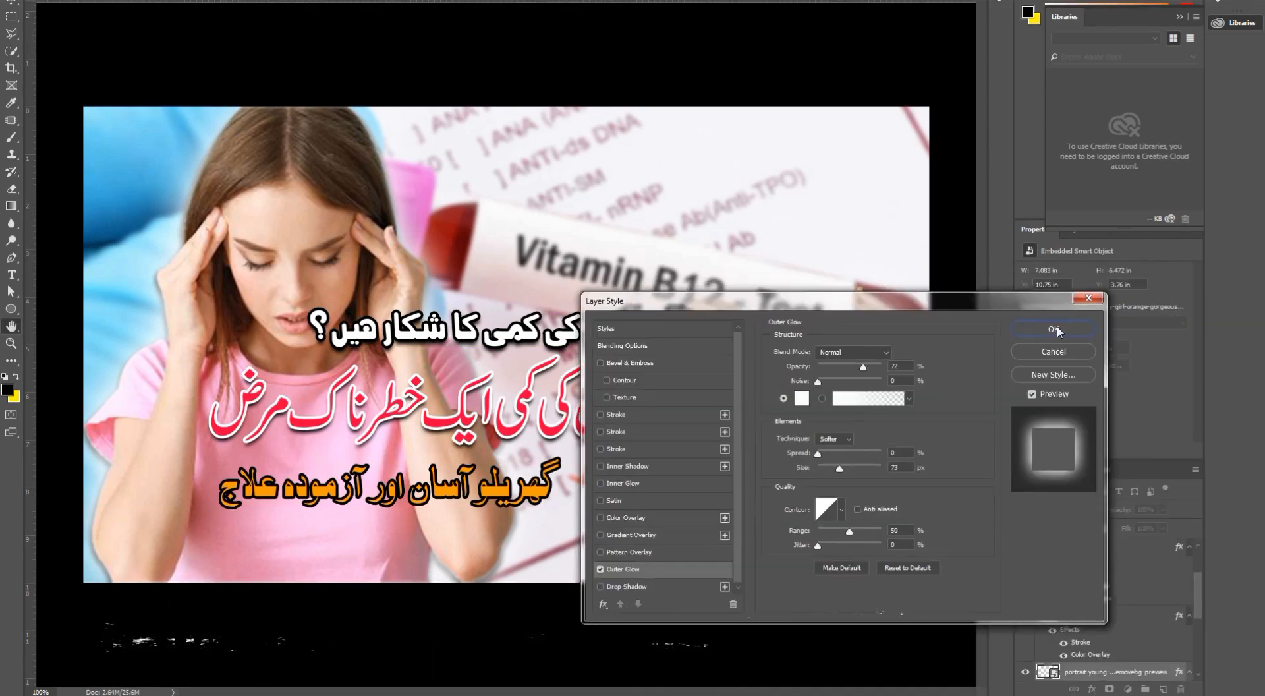
left_click(1057, 325)
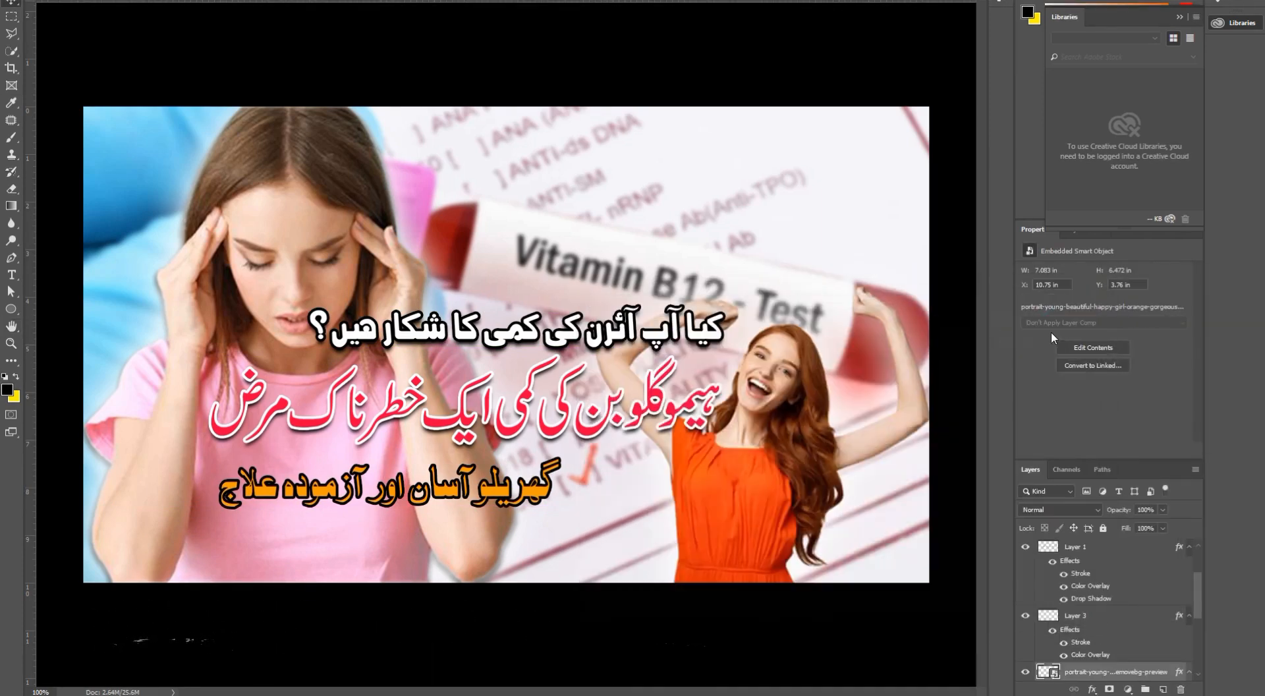
Step: Add a Curves adjustment layer above the happy girl, pulling the shadows down slightly and adding a second point in the highlights
left_click(1127, 689)
left_click(1140, 518)
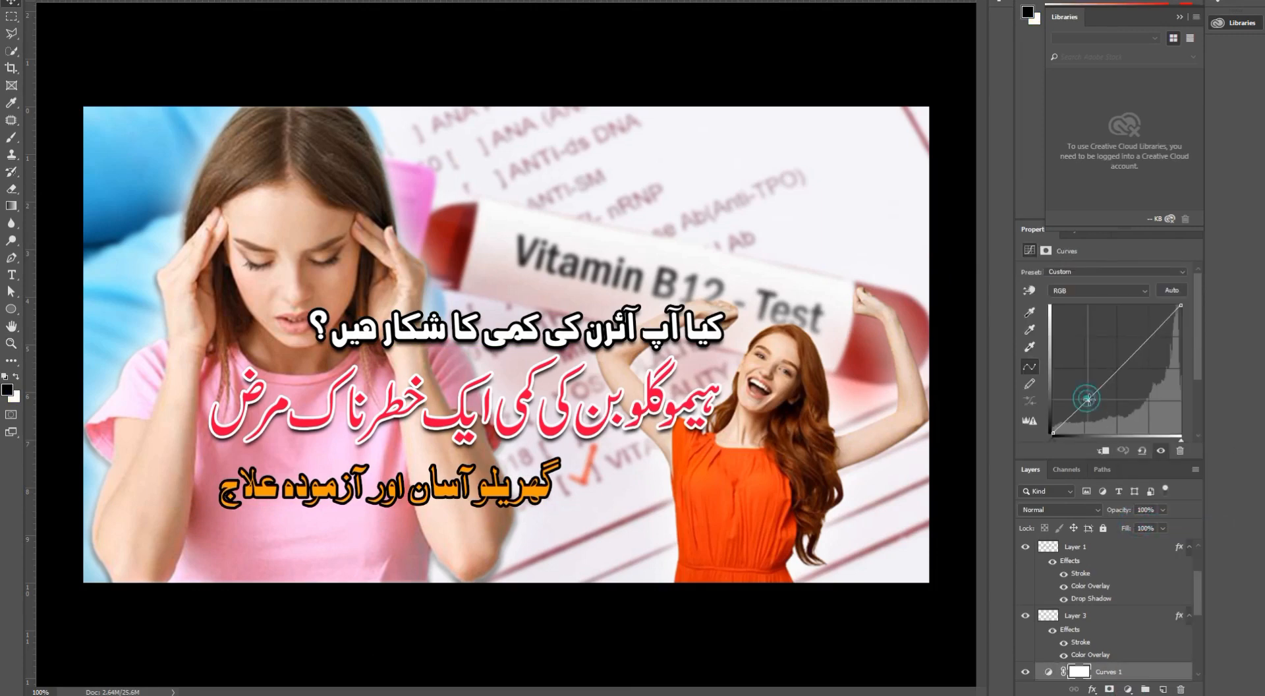
left_click_drag(1087, 398, 1096, 401)
left_click(1150, 339)
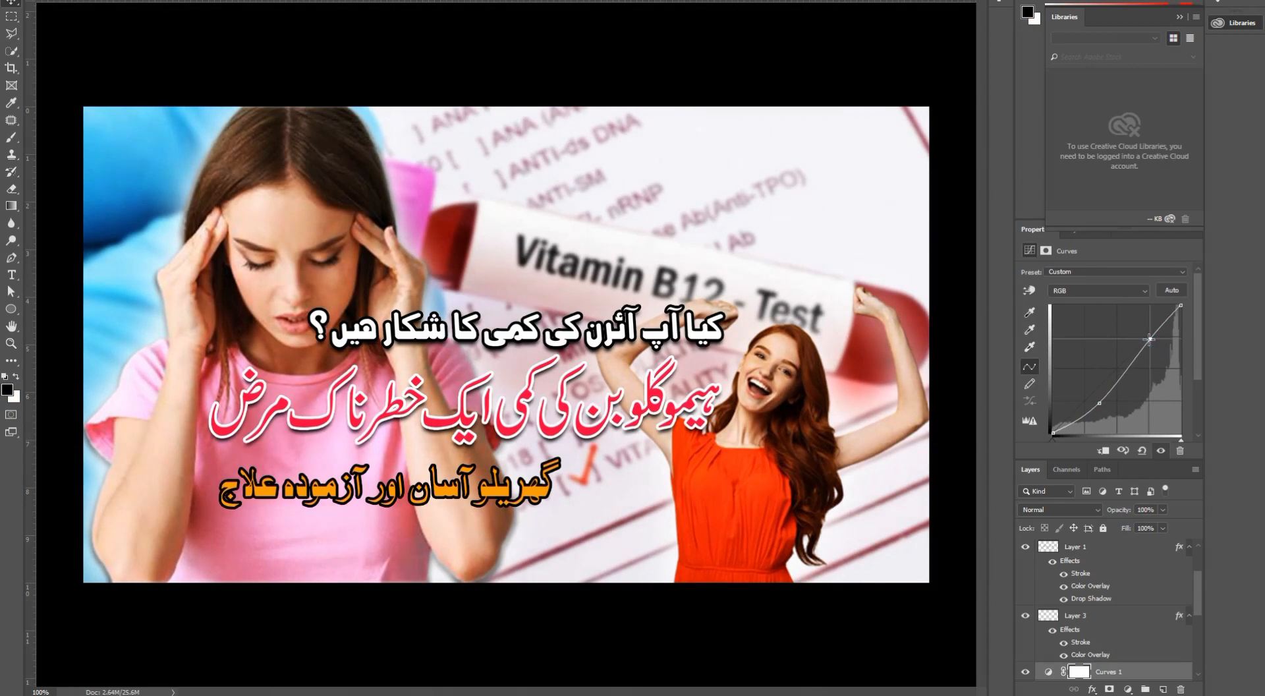
Step: Create a new layer at the top of the stack and sample the background's light blue as the foreground colour
scroll(1116, 559, "up", 2)
left_click(1111, 545)
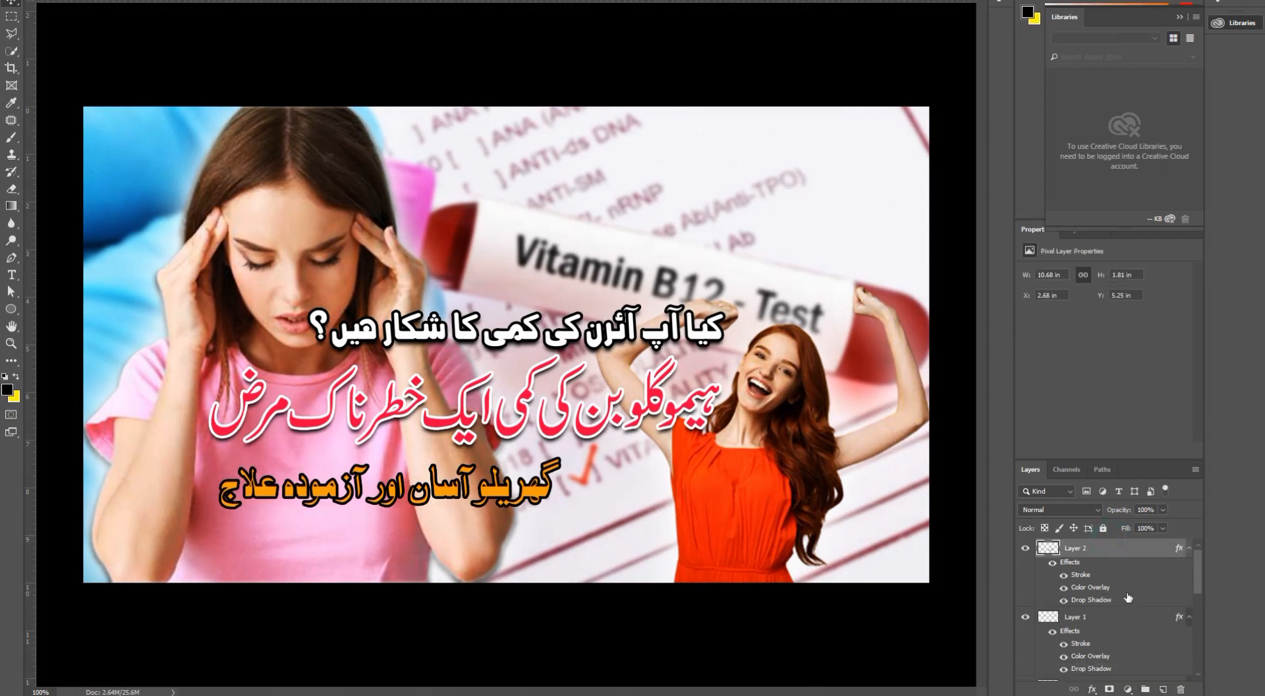
left_click(1164, 688)
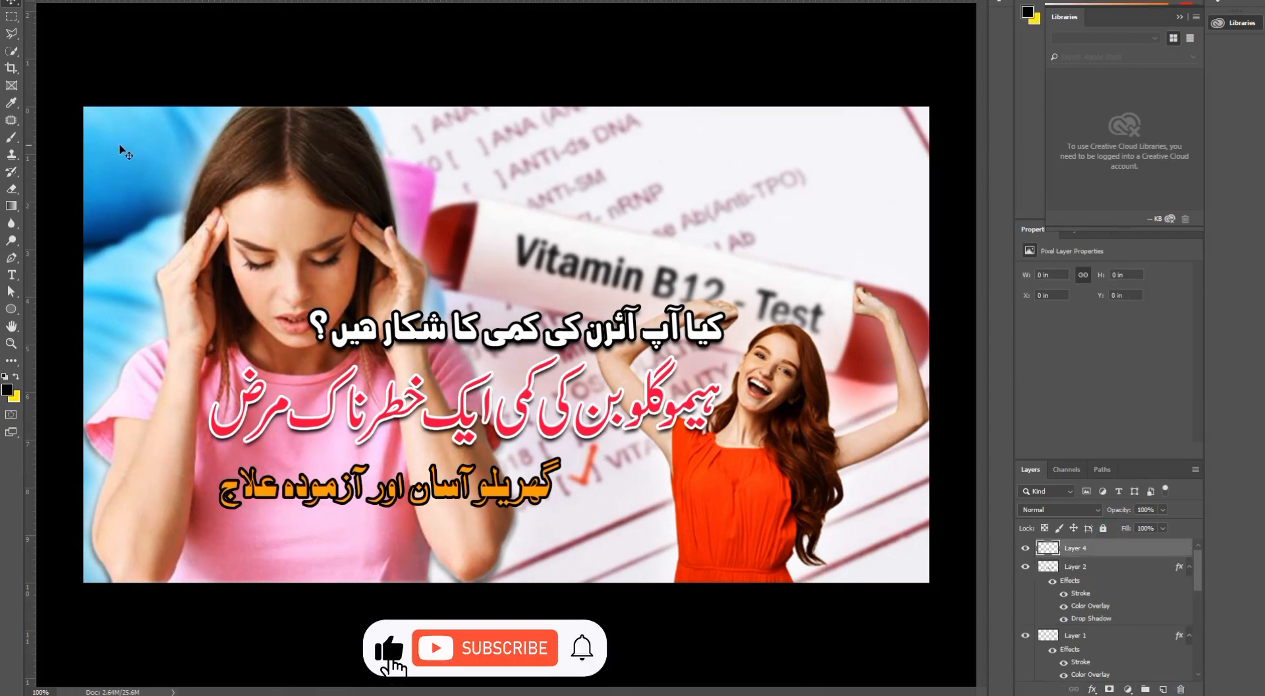
left_click(102, 124)
Step: Set the background colour to a pale blue and fill the new layer with the sampled light blue
left_click(14, 396)
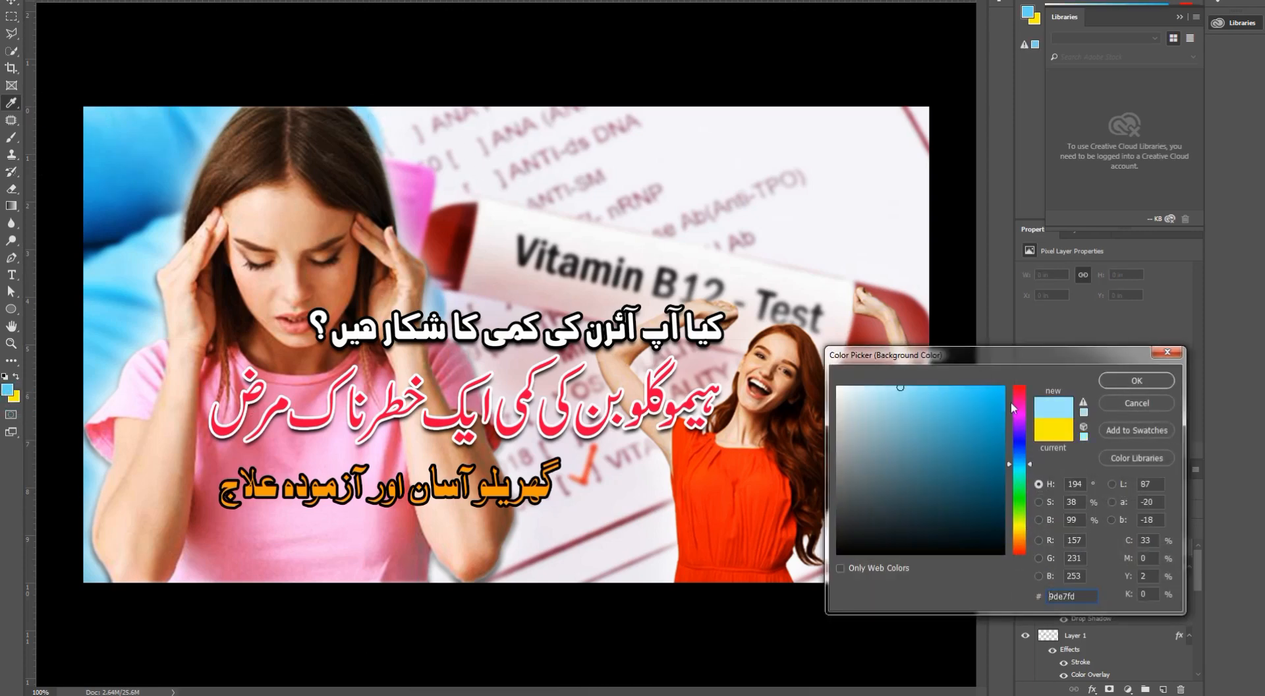
left_click(867, 396)
left_click(1137, 380)
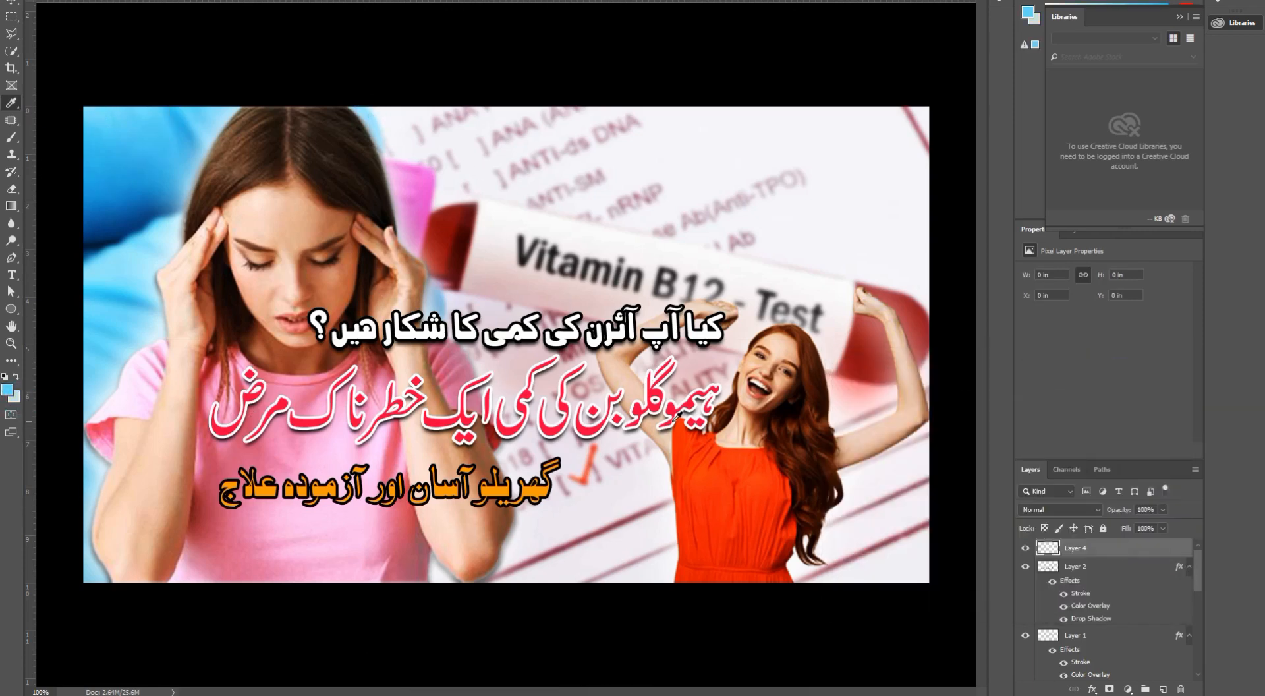
key("alt+BackSpace")
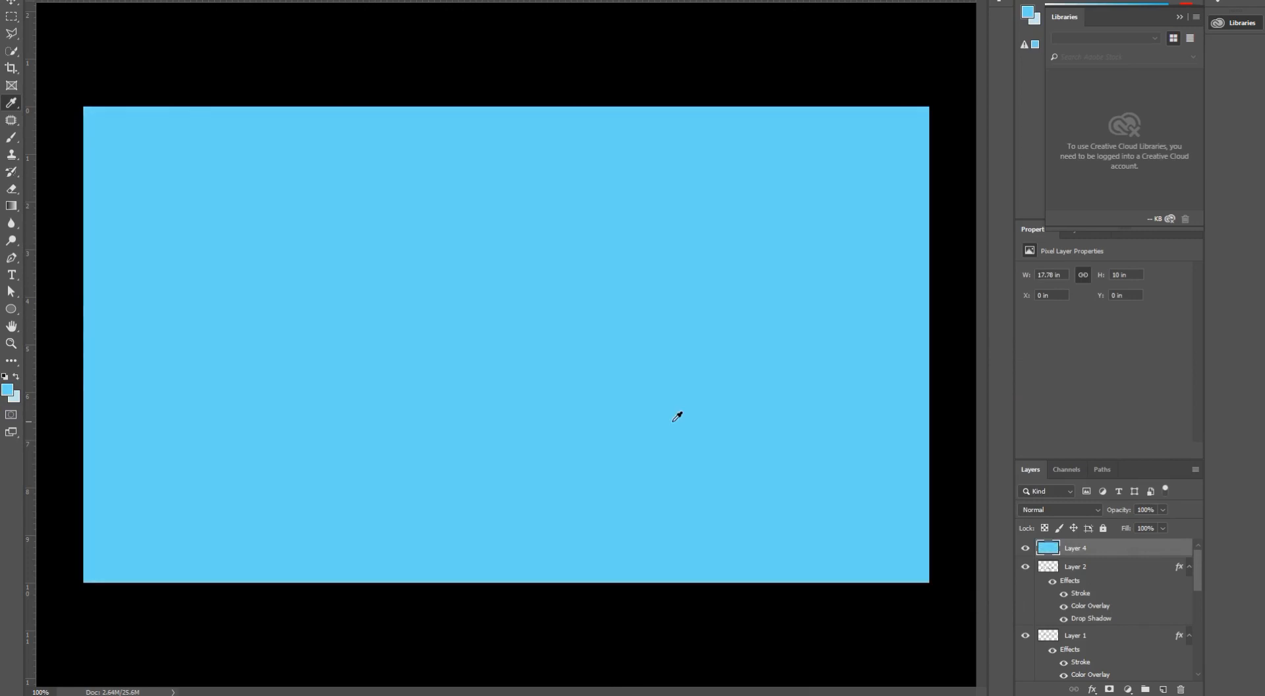
Step: Set the background colour to white ffffff and draw a radial blue-to-white gradient spreading from the layer's left side towards the right
left_click(14, 399)
left_click(844, 390)
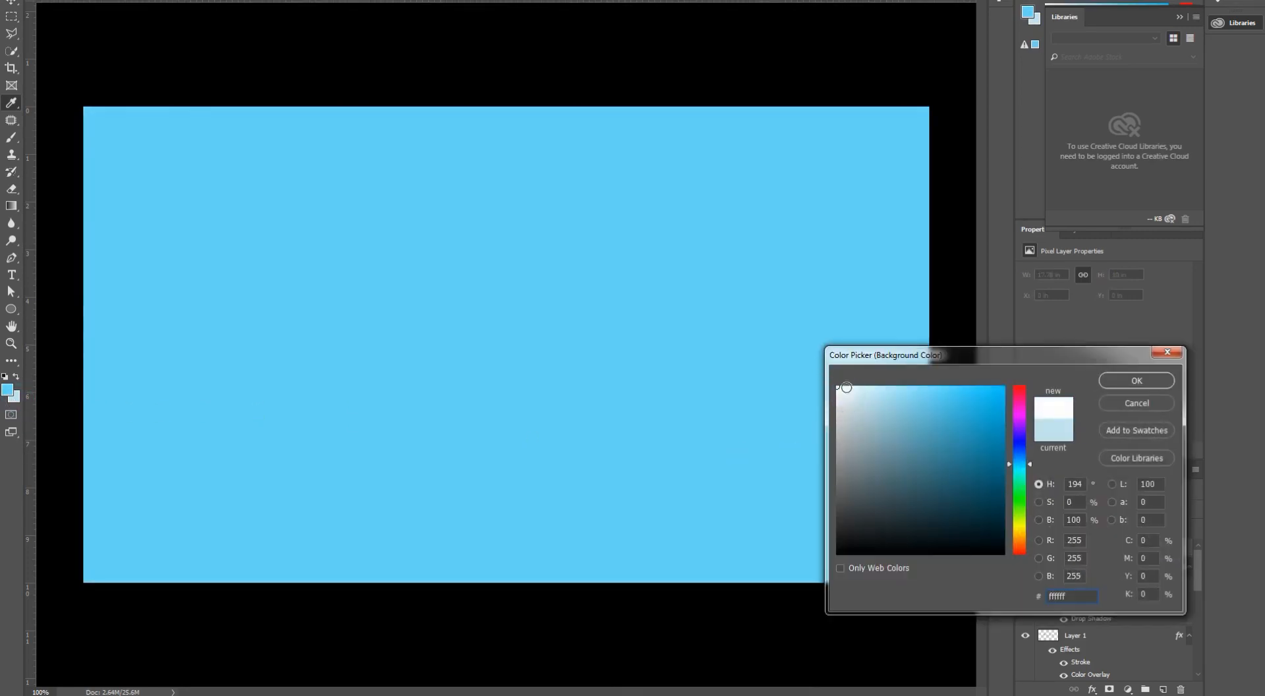
left_click(1128, 384)
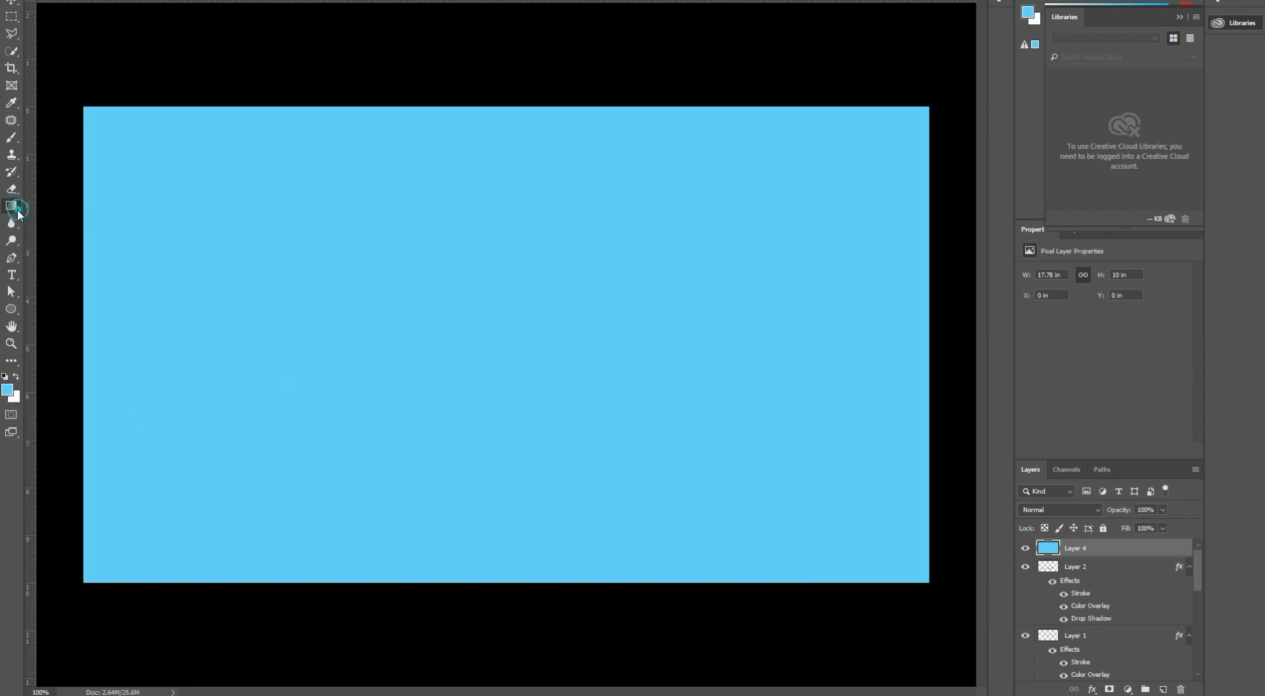
left_click_drag(415, 371, 663, 333)
left_click_drag(66, 565, 699, 283)
left_click_drag(193, 525, 929, 162)
left_click_drag(254, 396, 1002, 226)
left_click_drag(475, 298, 652, 215)
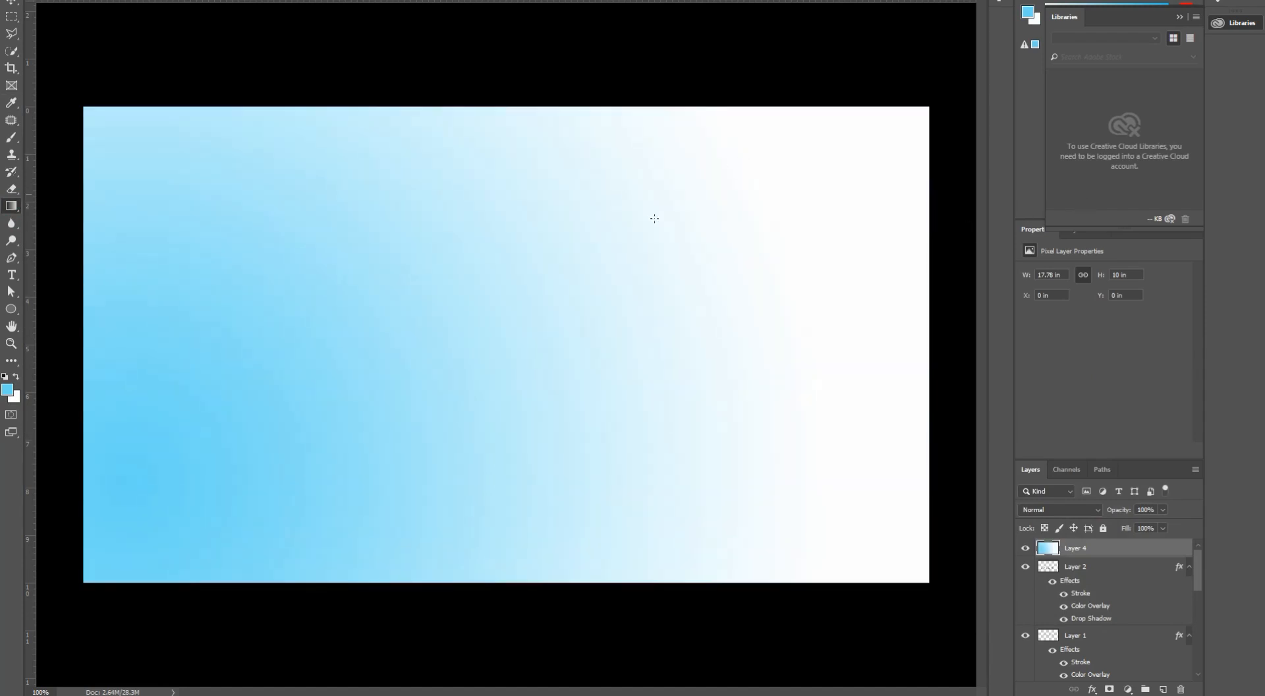
left_click_drag(181, 318, 819, 209)
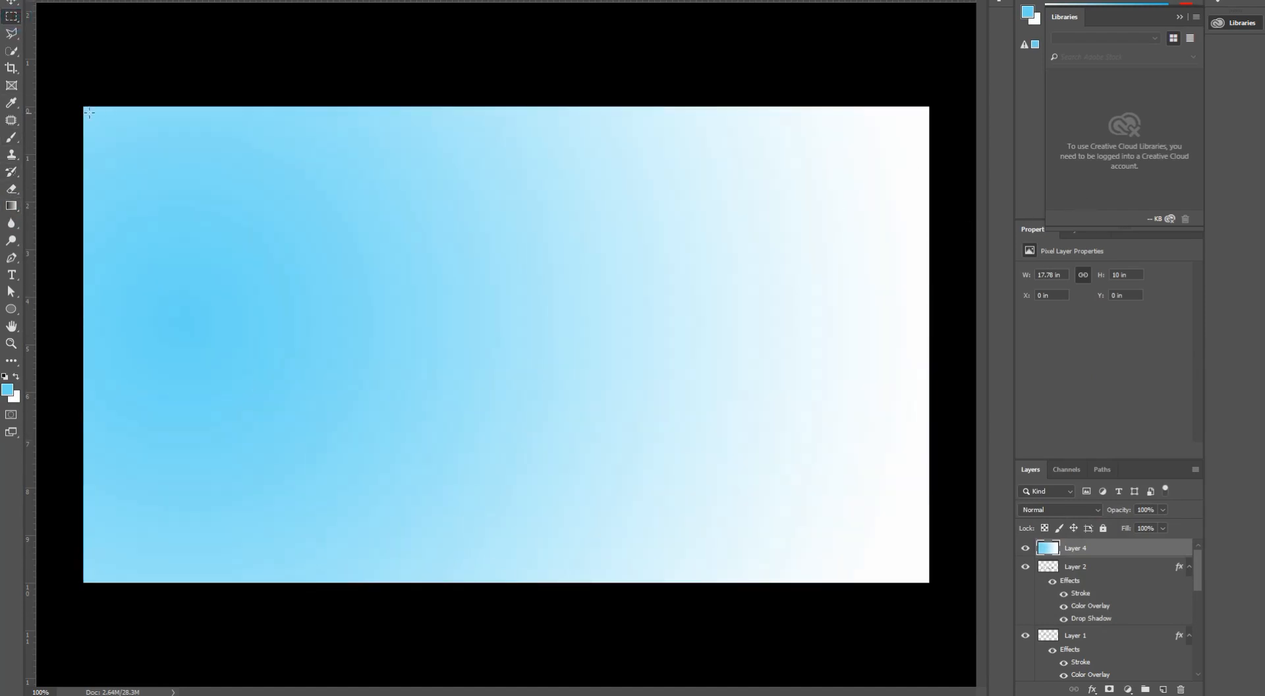
Step: Cut out the gradient layer's interior to leave a thin frame around the canvas, and flip the frame vertically and horizontally
left_click_drag(91, 113, 922, 574)
key("Delete")
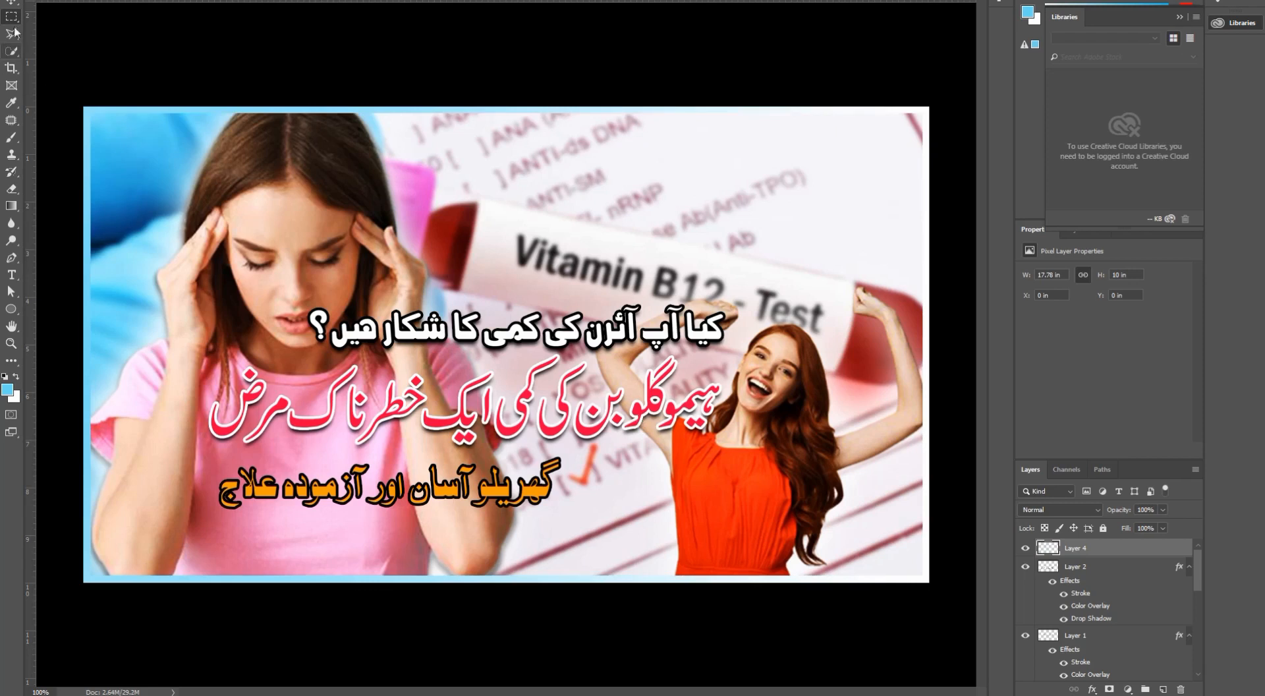
key("ctrl+t")
right_click(362, 107)
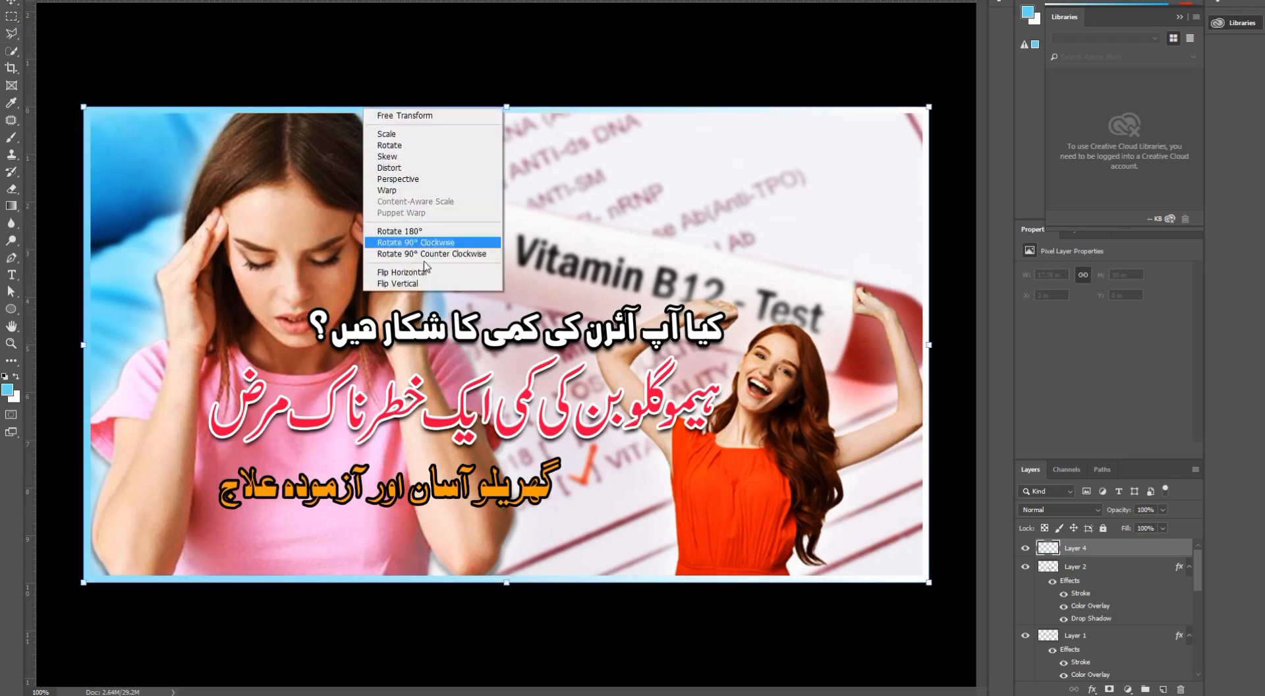
left_click(424, 282)
right_click(418, 112)
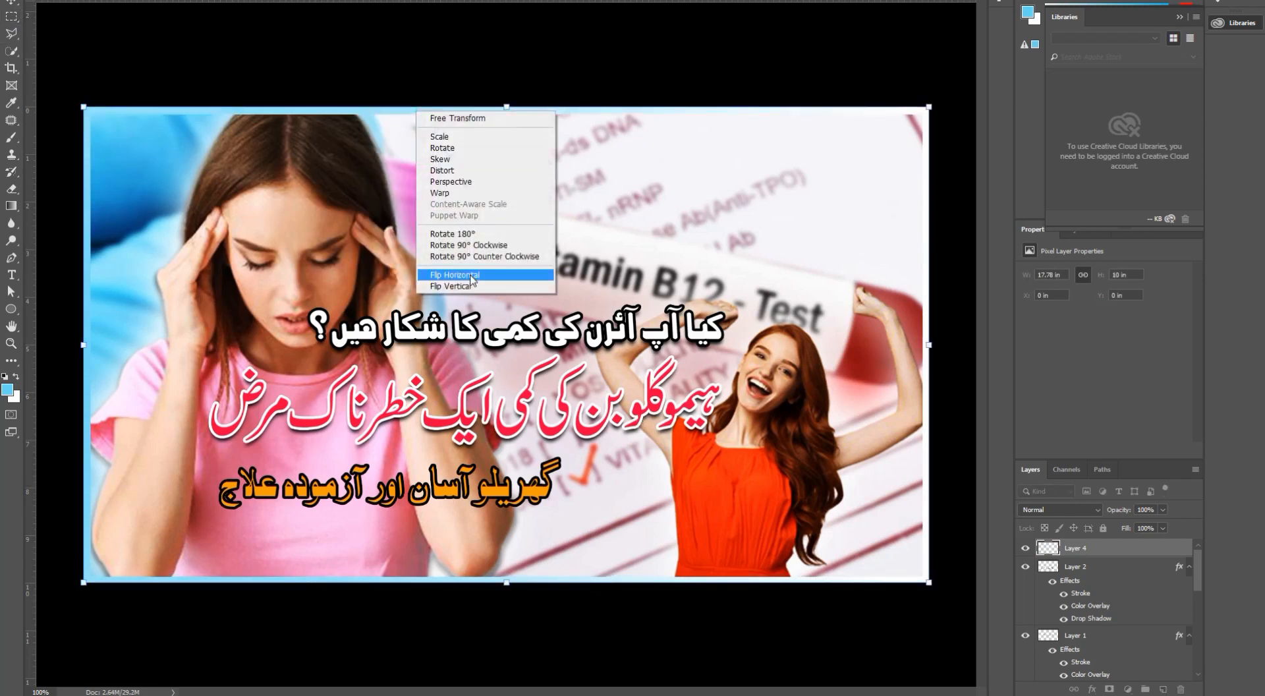
left_click(470, 276)
key("Return")
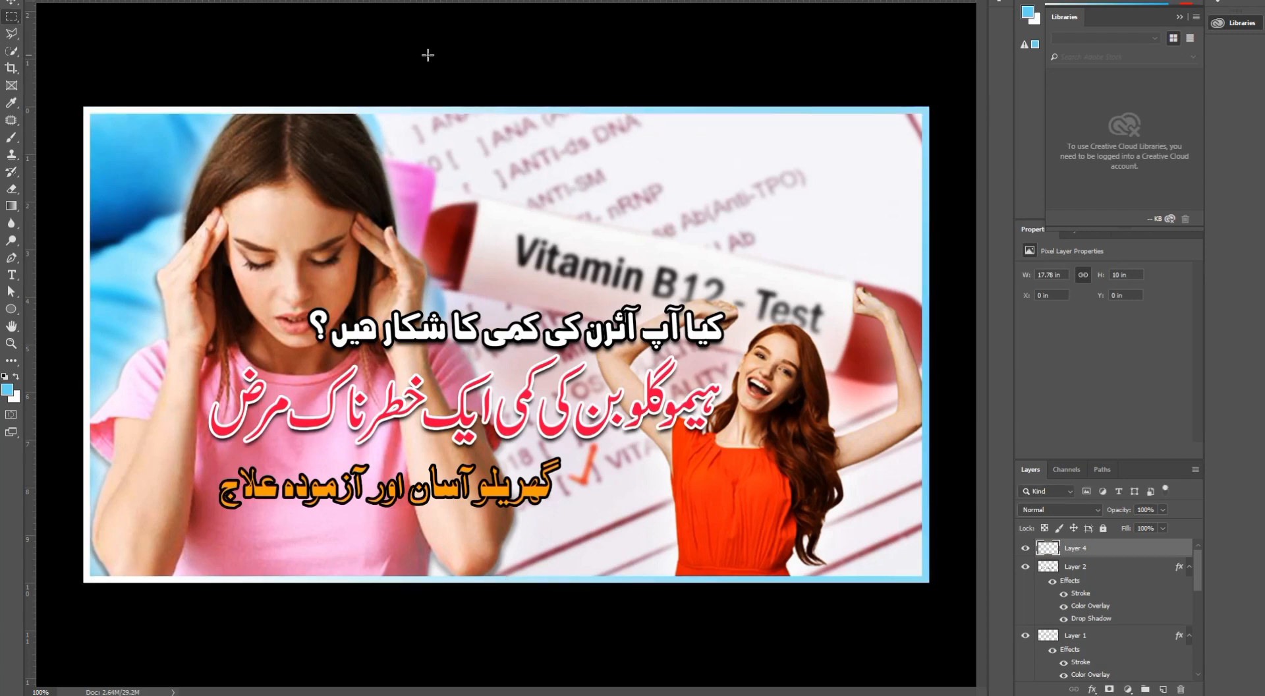
Step: Save the thumbnail as a JPEG copy in the FBH folder on the Desktop
key("alt+f")
left_click(52, 89)
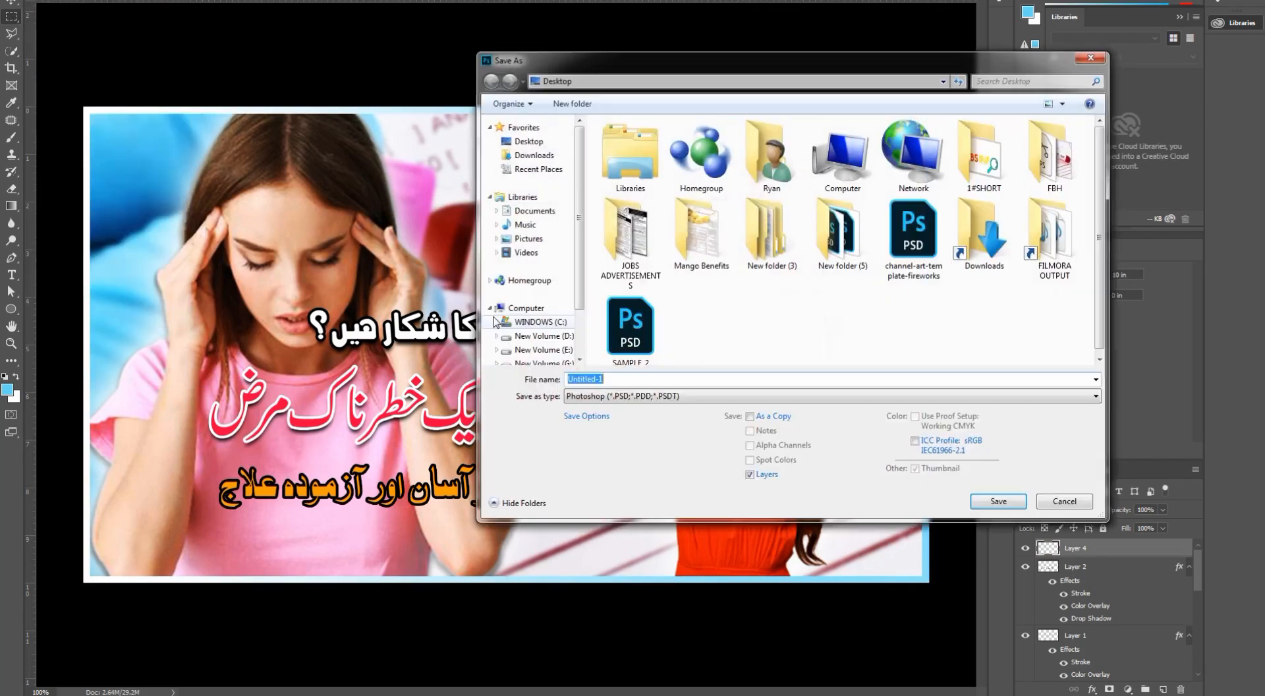
left_click(830, 395)
left_click(659, 499)
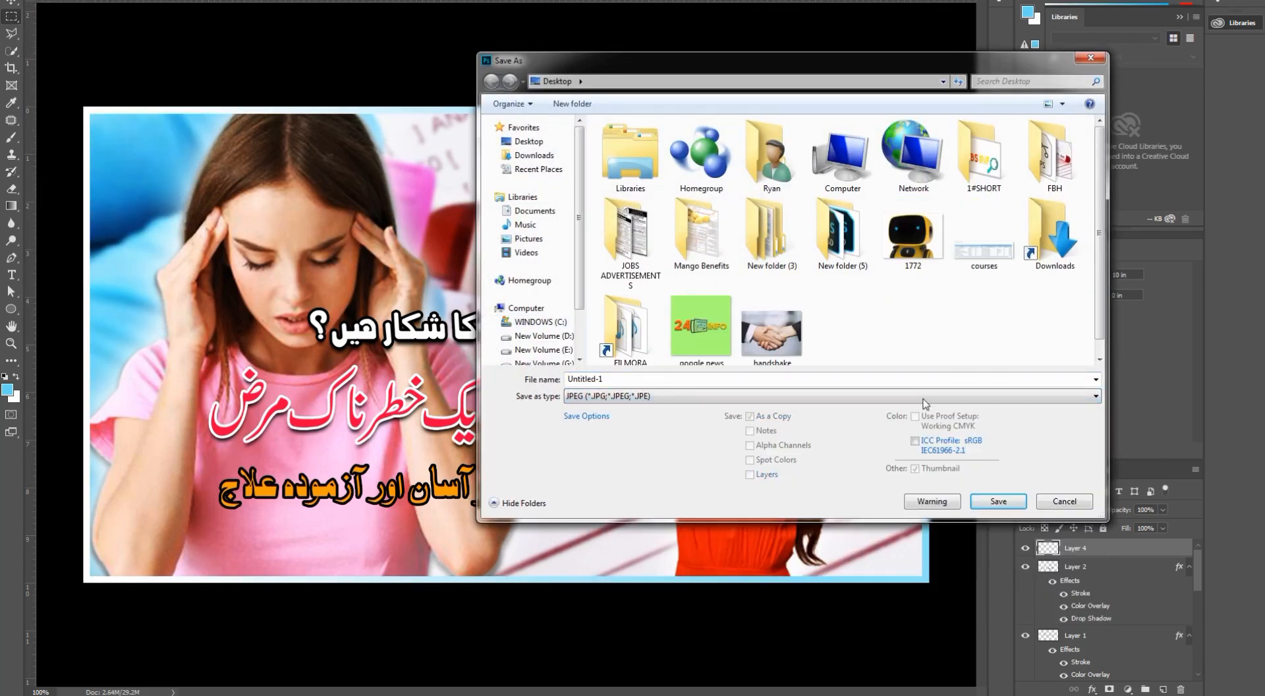
double_click(1053, 159)
left_click(649, 379)
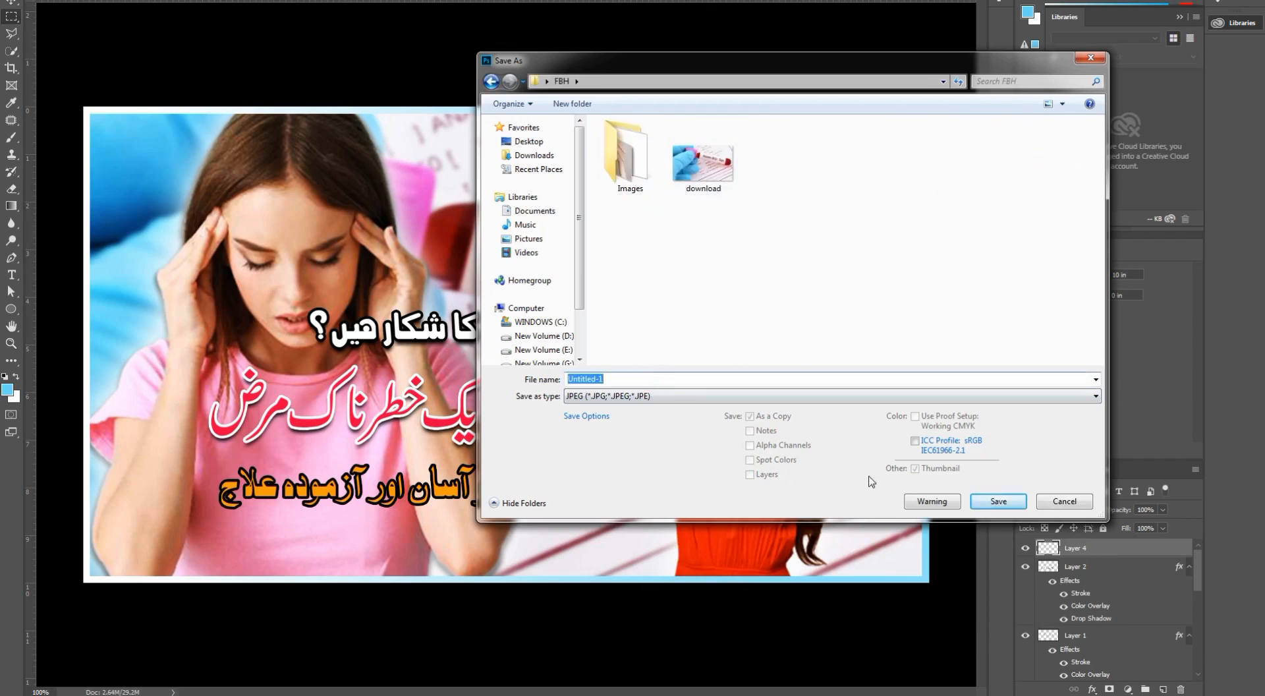
left_click(999, 501)
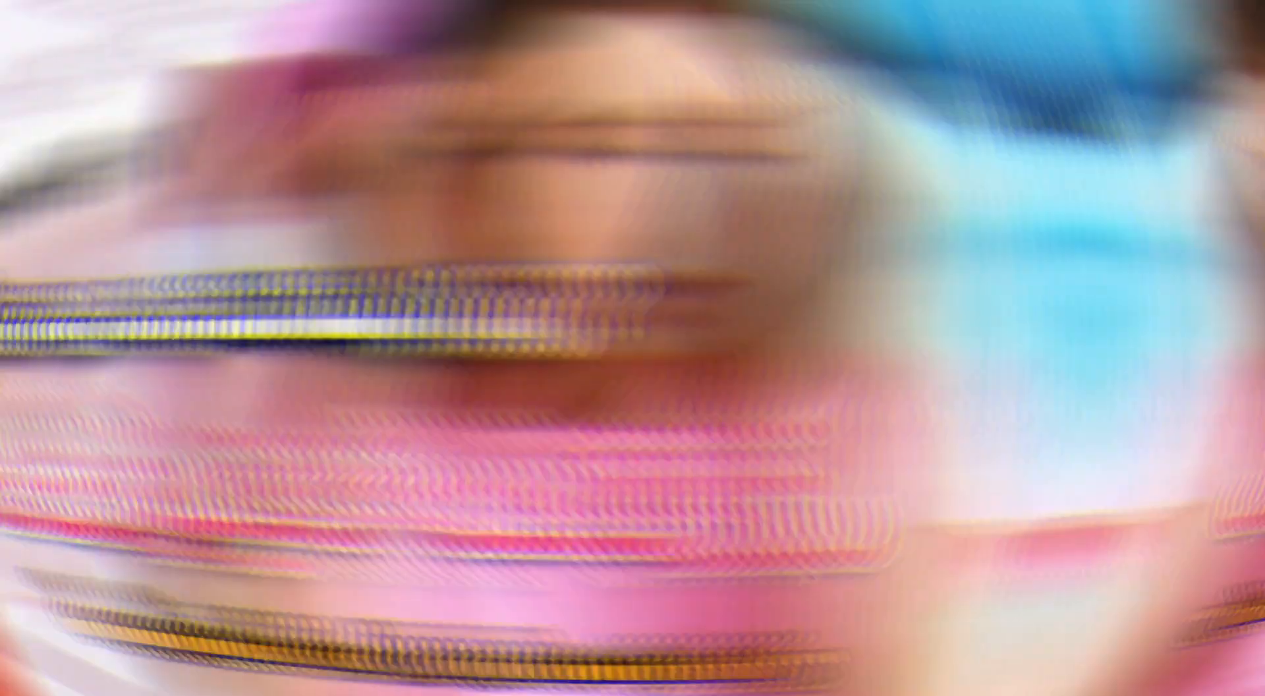